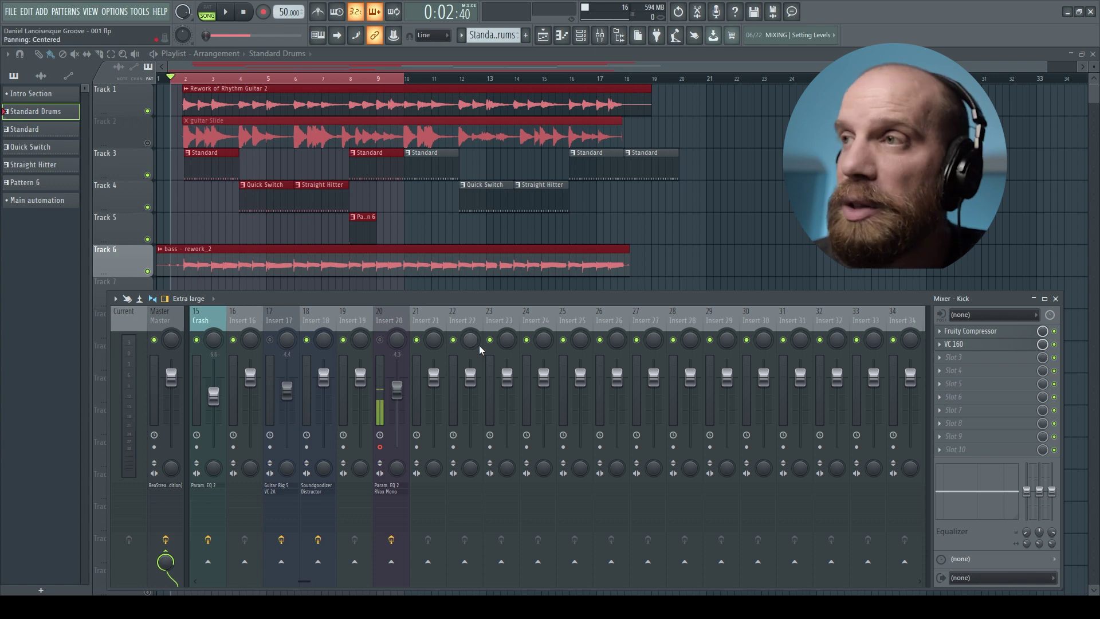
Step: Load Edison into Insert 20's fourth effect slot, after the EQ and RVox Mono
{"action": "left_click", "coordinate": [391, 321]}
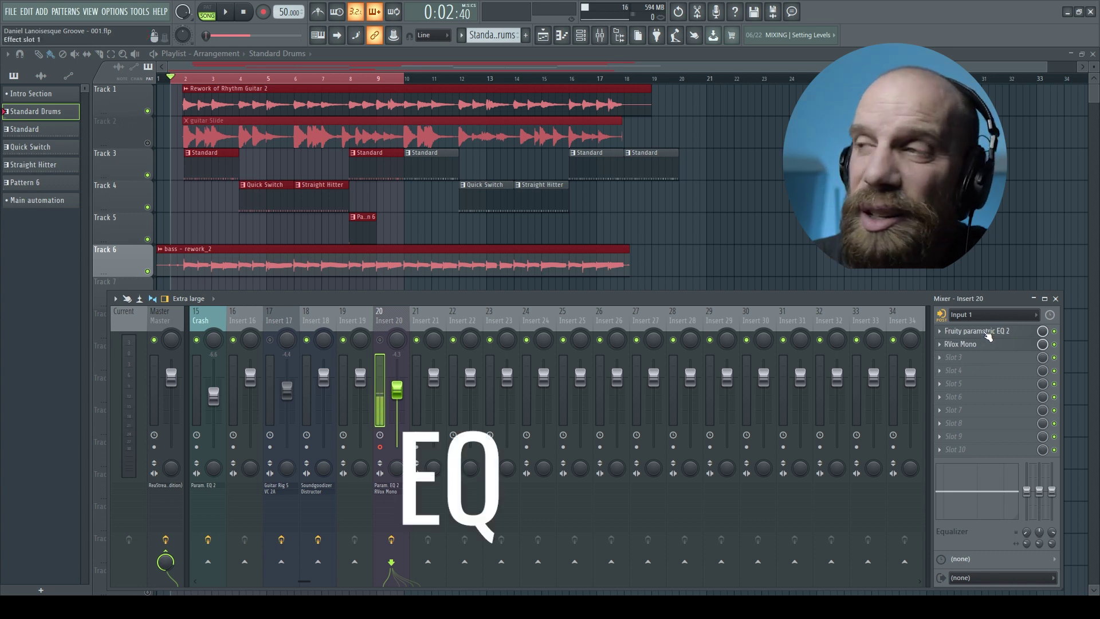
{"action": "left_click", "coordinate": [978, 345]}
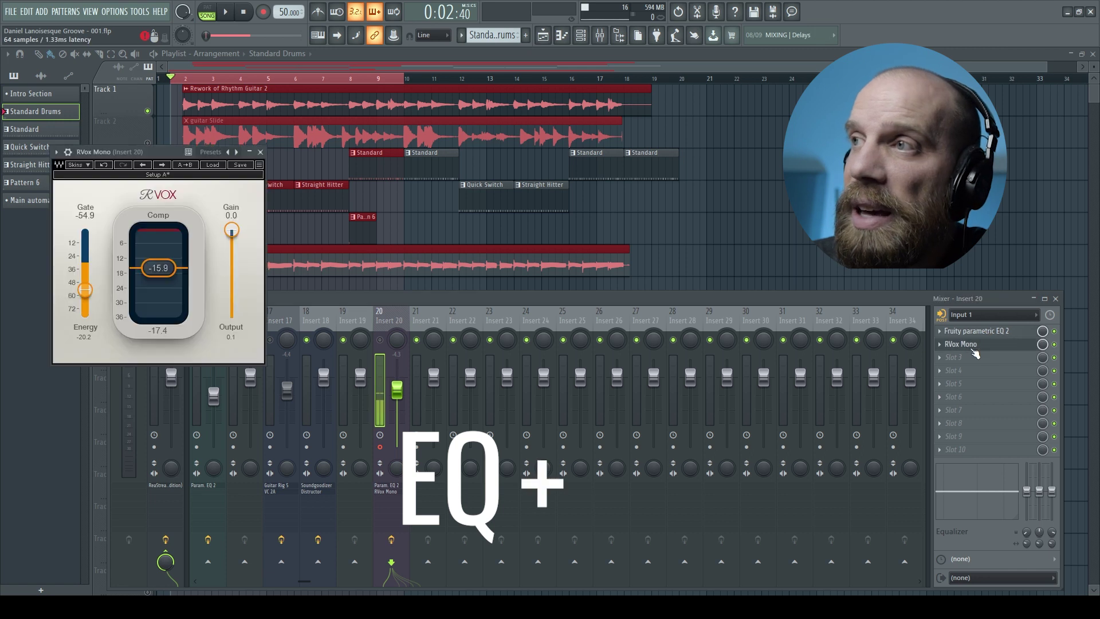
{"action": "left_click", "coordinate": [263, 156]}
{"action": "left_click", "coordinate": [649, 391]}
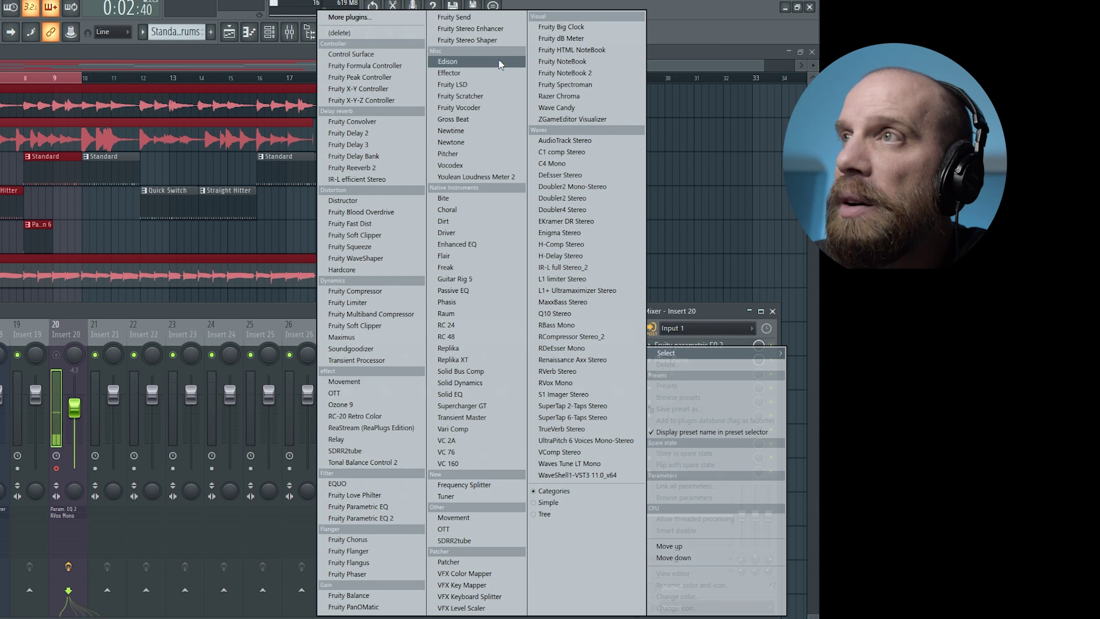
{"action": "left_click", "coordinate": [447, 61]}
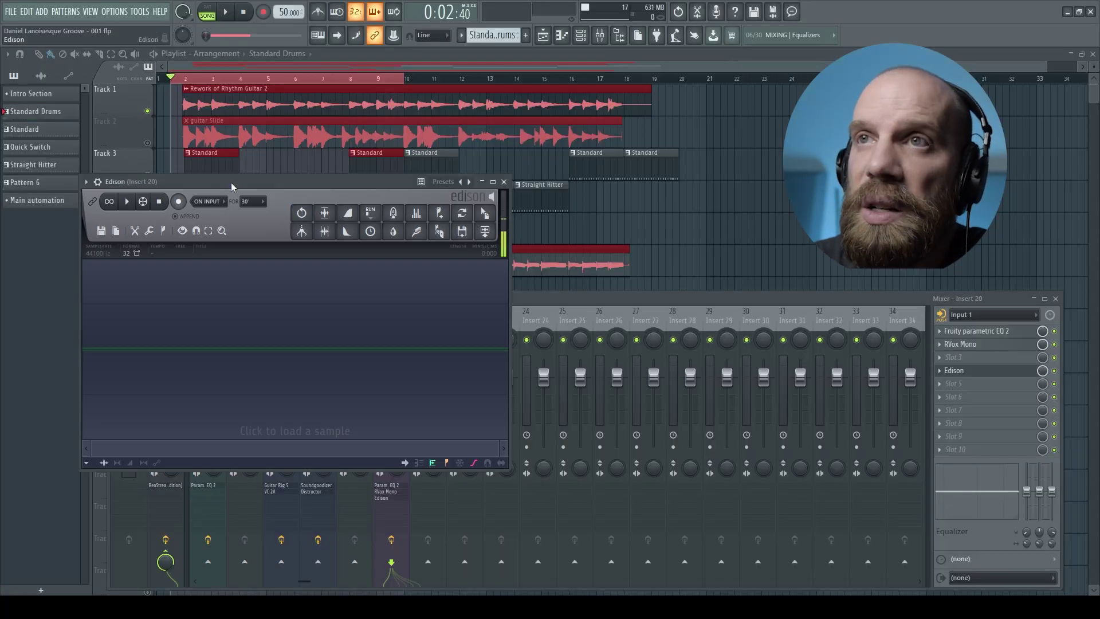
Step: Move and enlarge the Edison window over the mixer, then bring the playlist forward
{"action": "left_click_drag", "start_coordinate": [229, 181], "coordinate": [258, 107]}
{"action": "left_click_drag", "start_coordinate": [538, 389], "coordinate": [778, 497]}
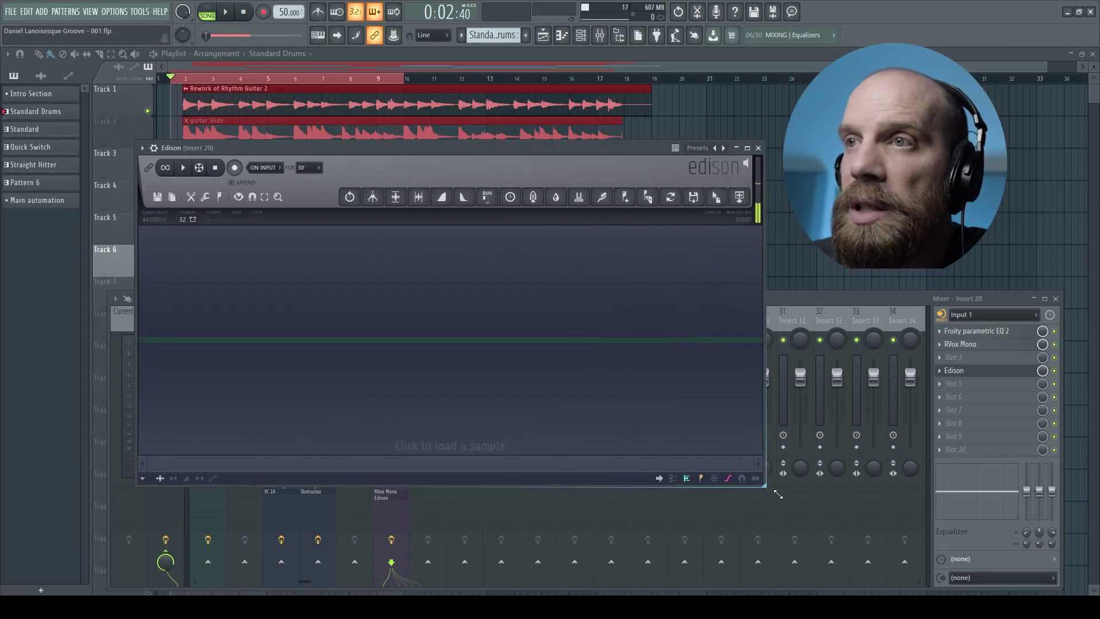
{"action": "left_click_drag", "start_coordinate": [442, 145], "coordinate": [468, 208]}
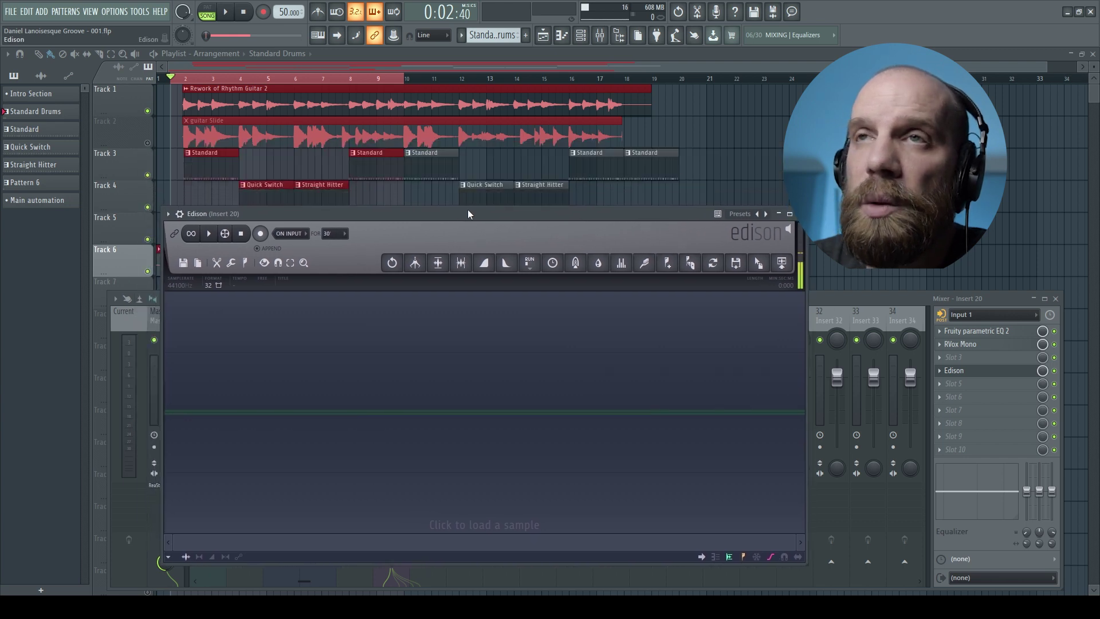
{"action": "left_click", "coordinate": [425, 53]}
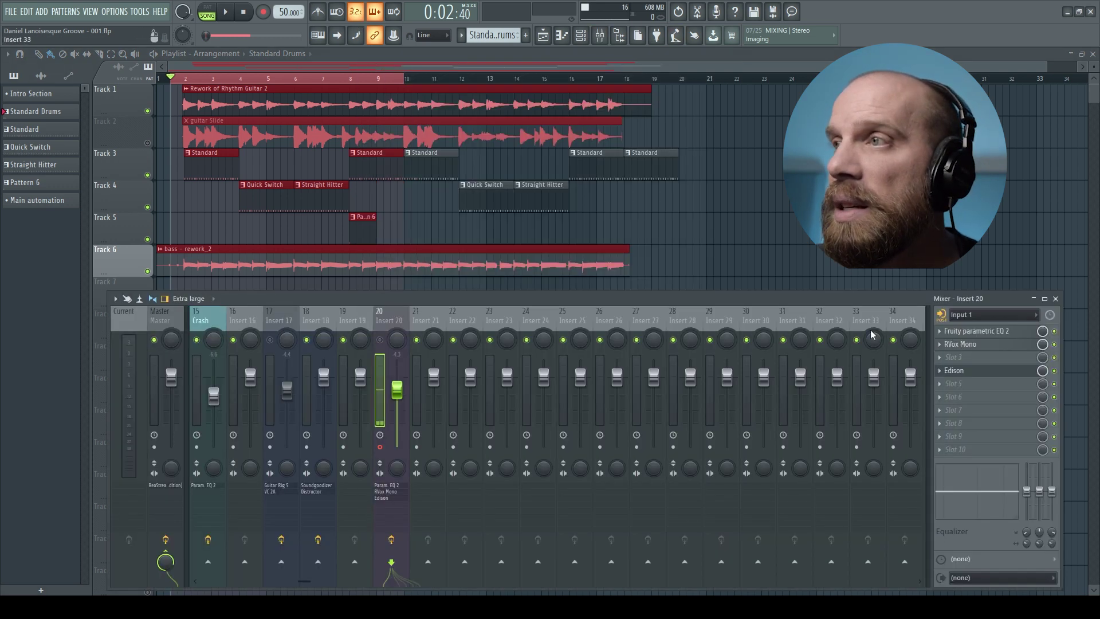
Step: Set Edison's record mode on Insert 20 from On input to On play
{"action": "left_click", "coordinate": [954, 370]}
{"action": "left_click_drag", "start_coordinate": [479, 215], "coordinate": [552, 246]}
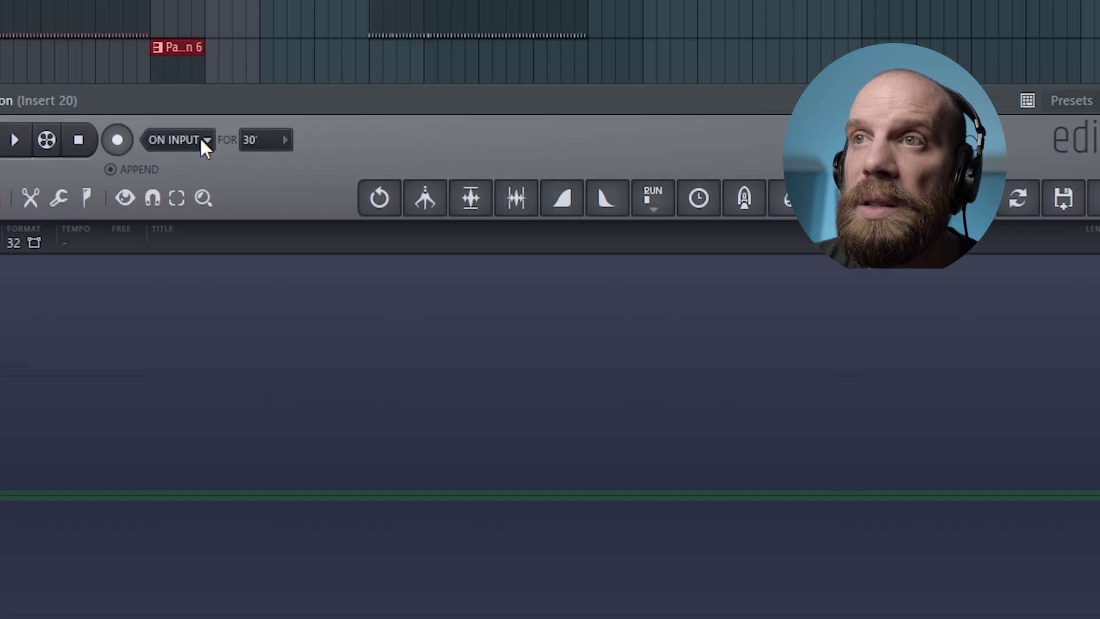
{"action": "left_click", "coordinate": [200, 138]}
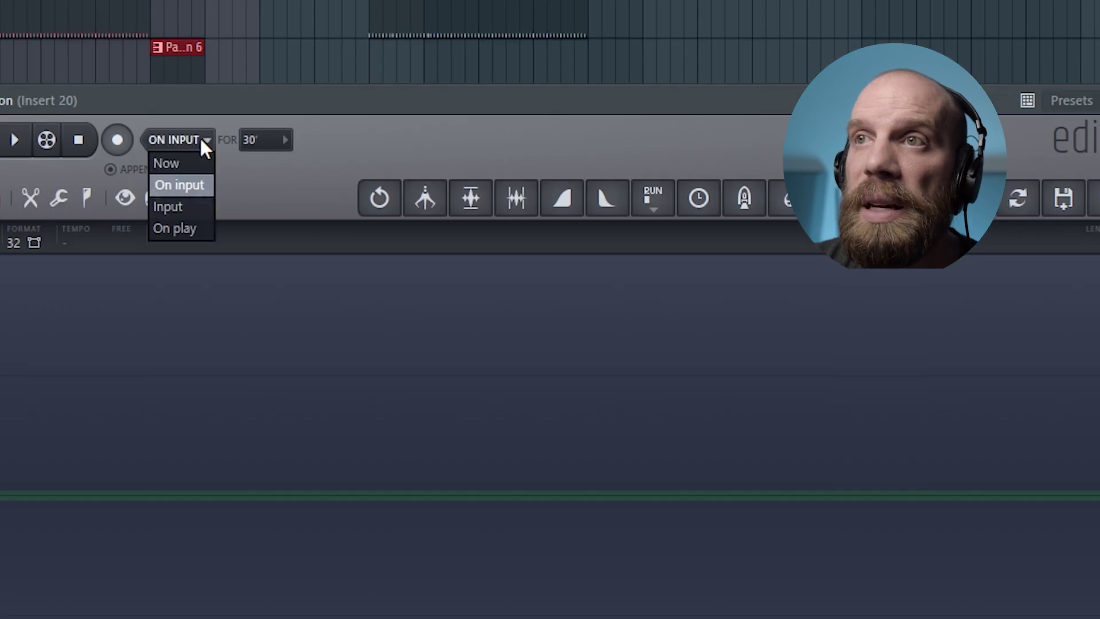
{"action": "left_click", "coordinate": [179, 228]}
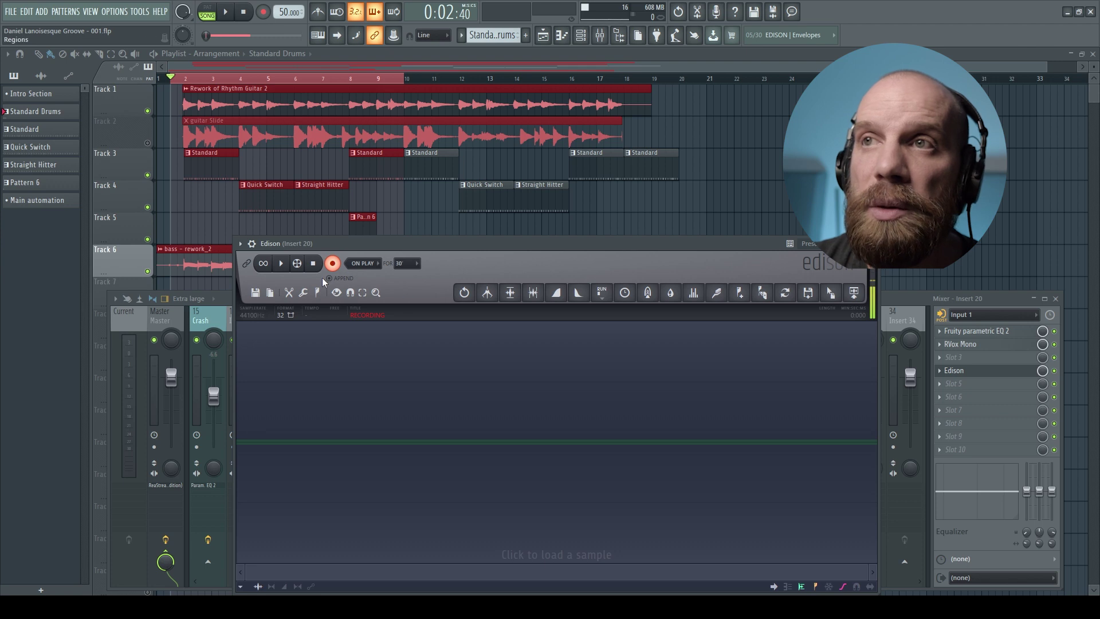
Step: Move Edison aside, close the mixer and Edison with F12, then reopen Edison
{"action": "left_click_drag", "start_coordinate": [399, 250], "coordinate": [681, 255]}
{"action": "key", "text": "F12"}
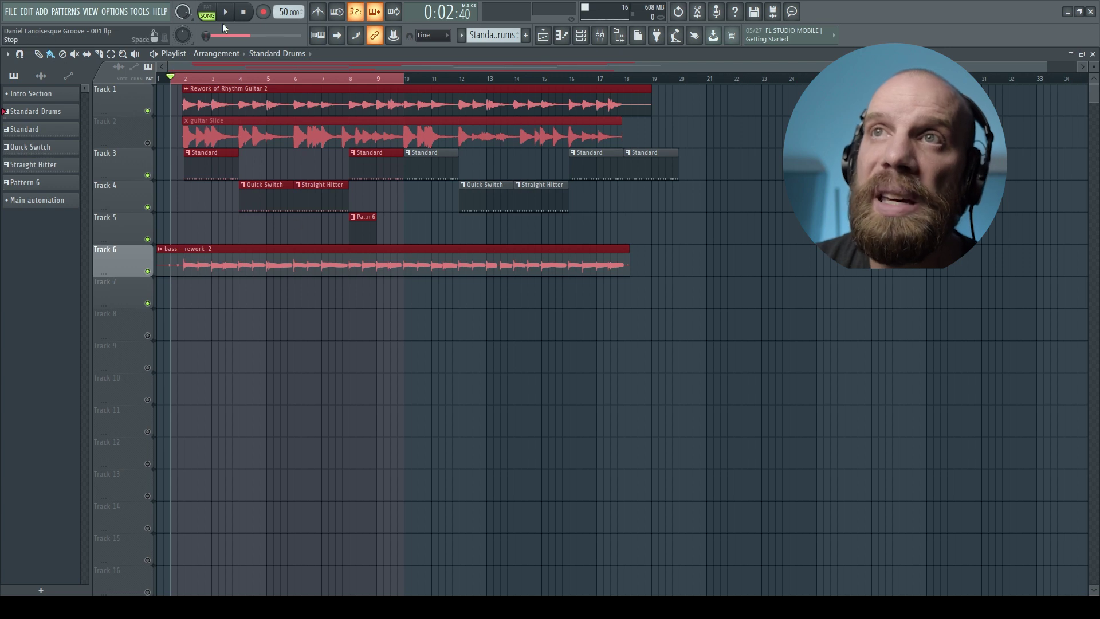
{"action": "key", "text": "ctrl+e"}
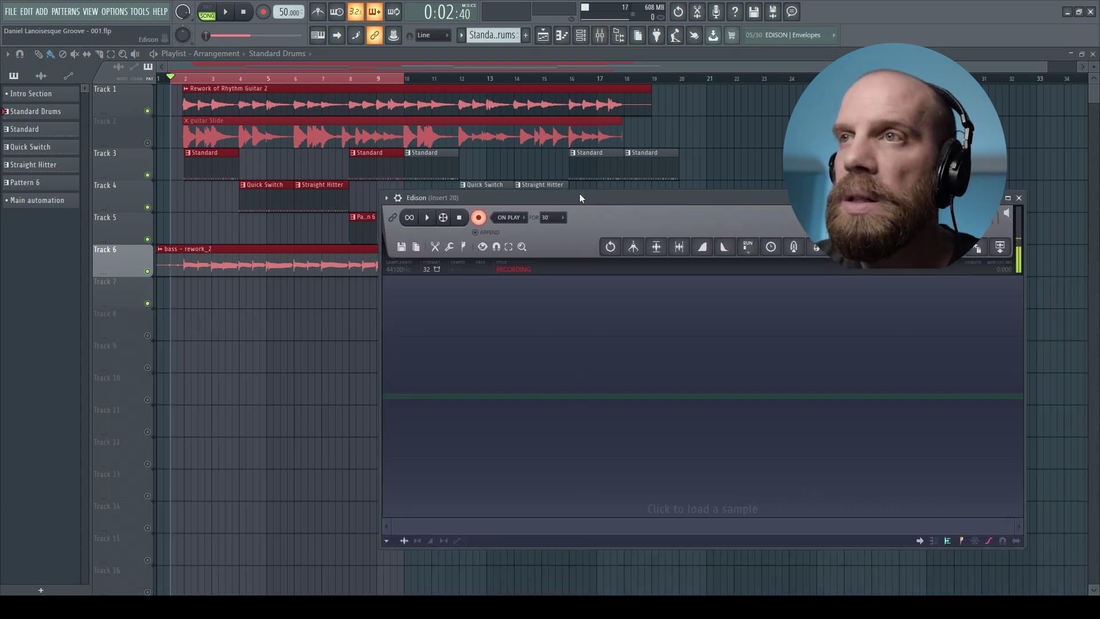
Step: Position the armed Edison window over the playlist and bring back the mixer
{"action": "left_click_drag", "start_coordinate": [579, 193], "coordinate": [615, 216]}
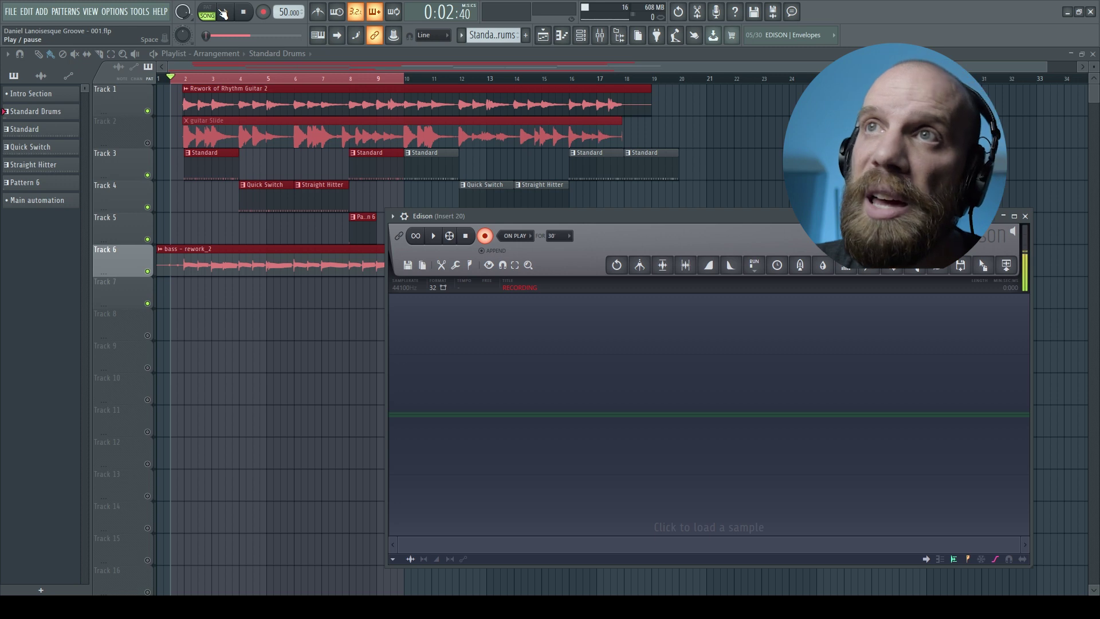
{"action": "key", "text": "F9"}
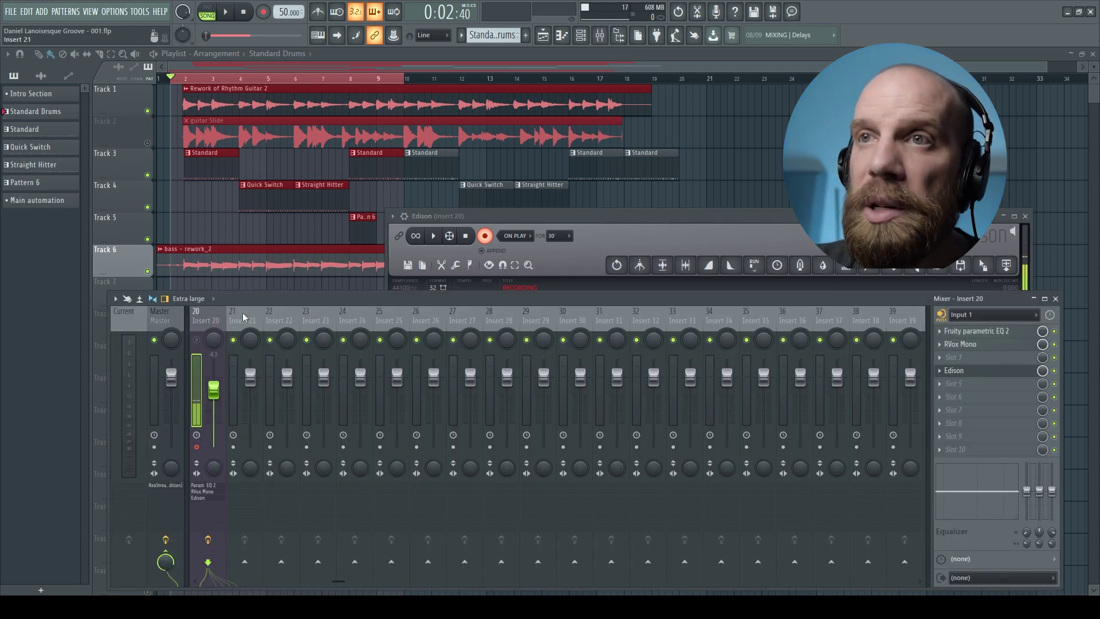
Step: Record three vocal takes into Edison during song playback, then stop
{"action": "left_click_drag", "start_coordinate": [284, 300], "coordinate": [292, 283]}
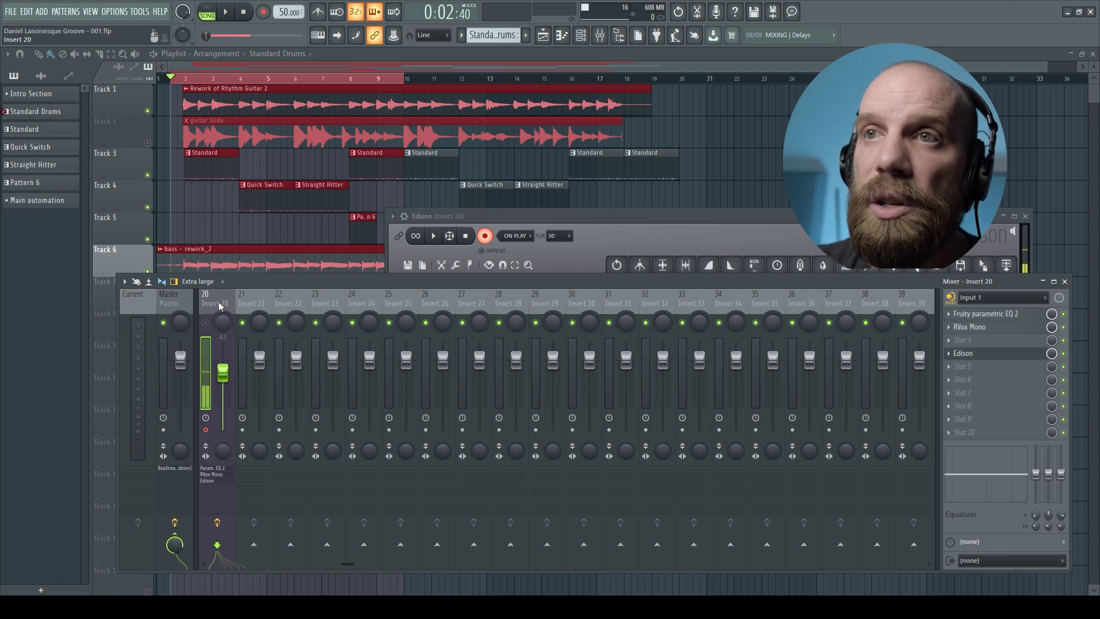
{"action": "left_click", "coordinate": [640, 264]}
{"action": "key", "text": "space"}
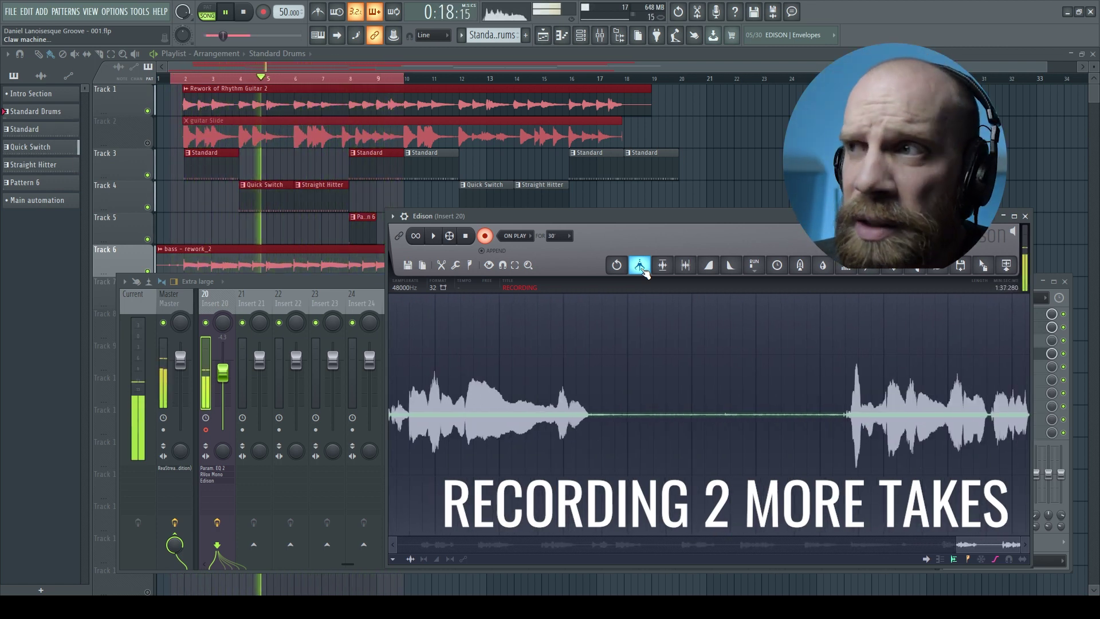
{"action": "key", "text": "space"}
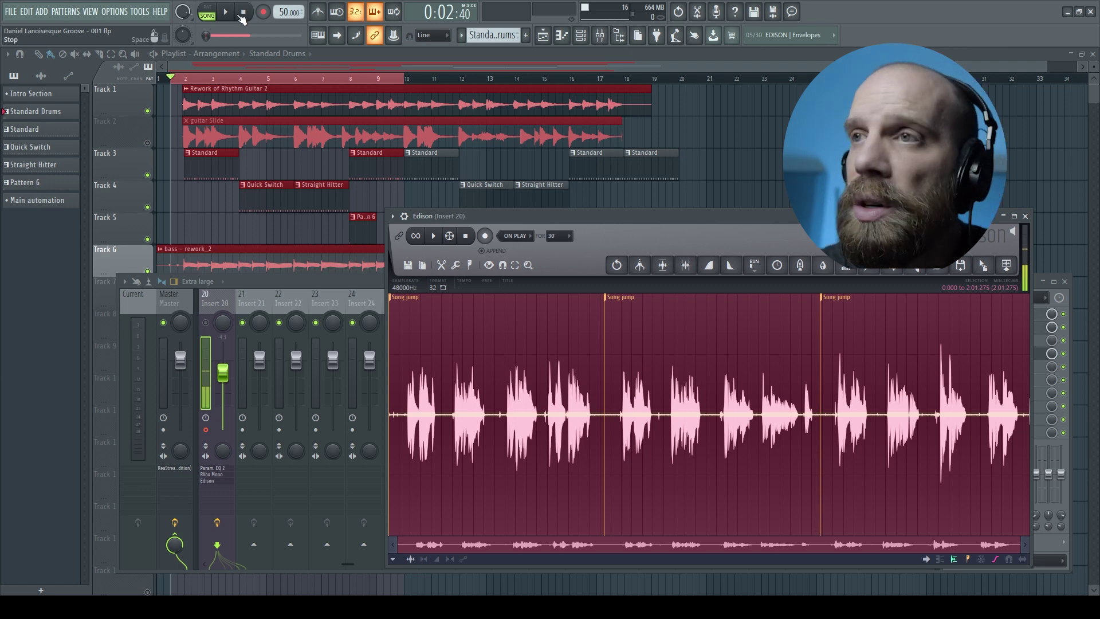
Step: Play back the three recorded takes in Edison, then stop playback
{"action": "left_click_drag", "start_coordinate": [515, 216], "coordinate": [398, 169]}
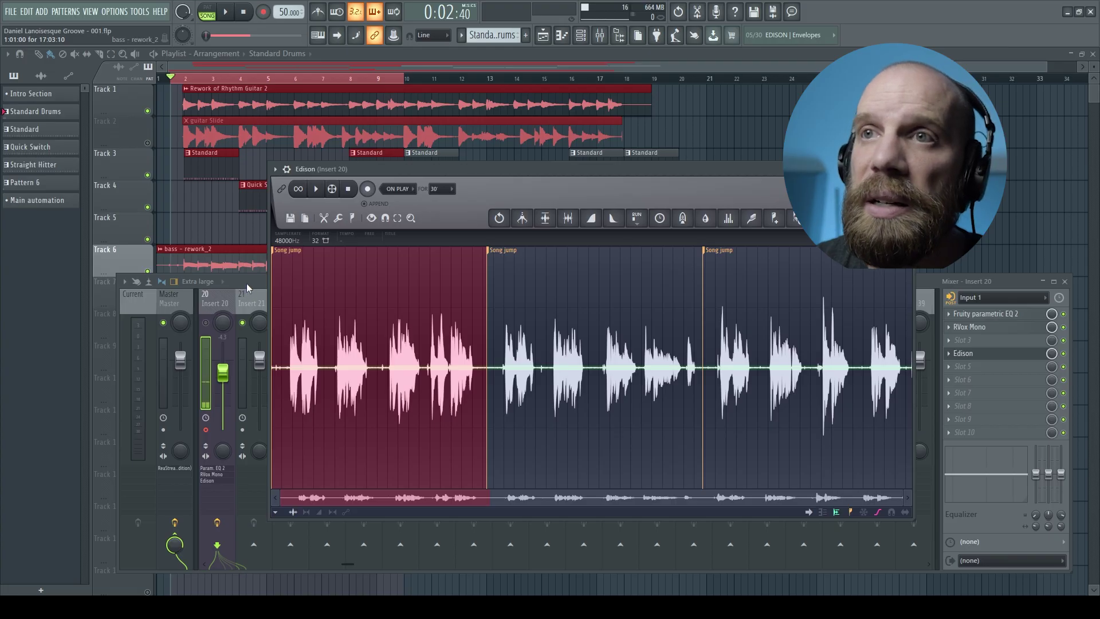
{"action": "left_click", "coordinate": [248, 288]}
{"action": "left_click", "coordinate": [417, 270]}
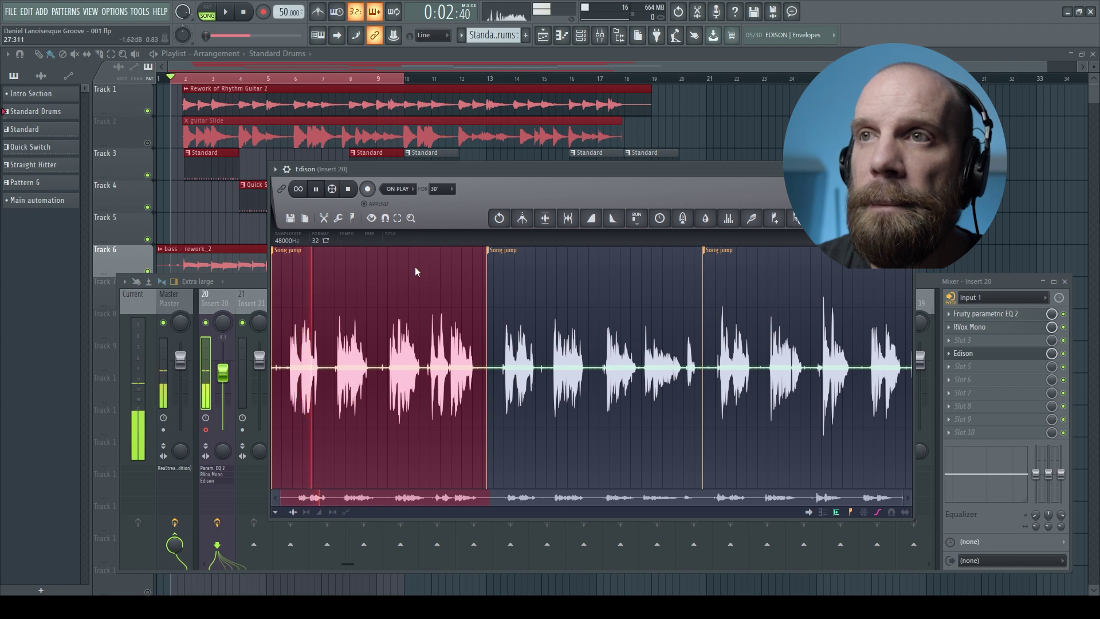
{"action": "left_click", "coordinate": [280, 248]}
Step: Select the first take, up to the second Song jump marker
{"action": "left_click_drag", "start_coordinate": [460, 171], "coordinate": [459, 170]}
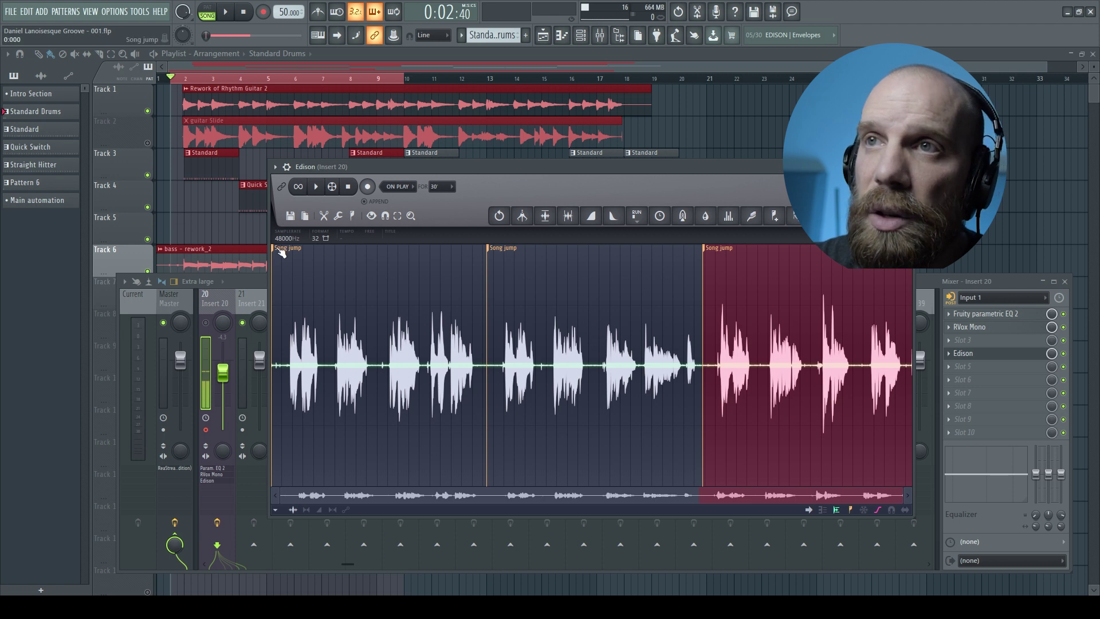
{"action": "left_click", "coordinate": [278, 254]}
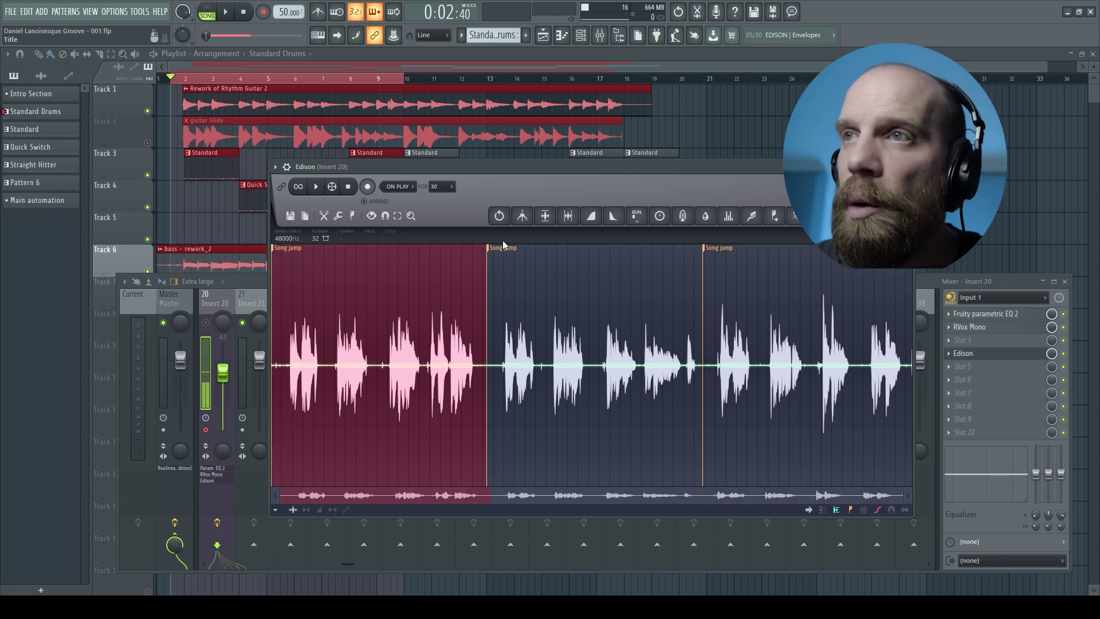
{"action": "left_click_drag", "start_coordinate": [569, 171], "coordinate": [561, 244]}
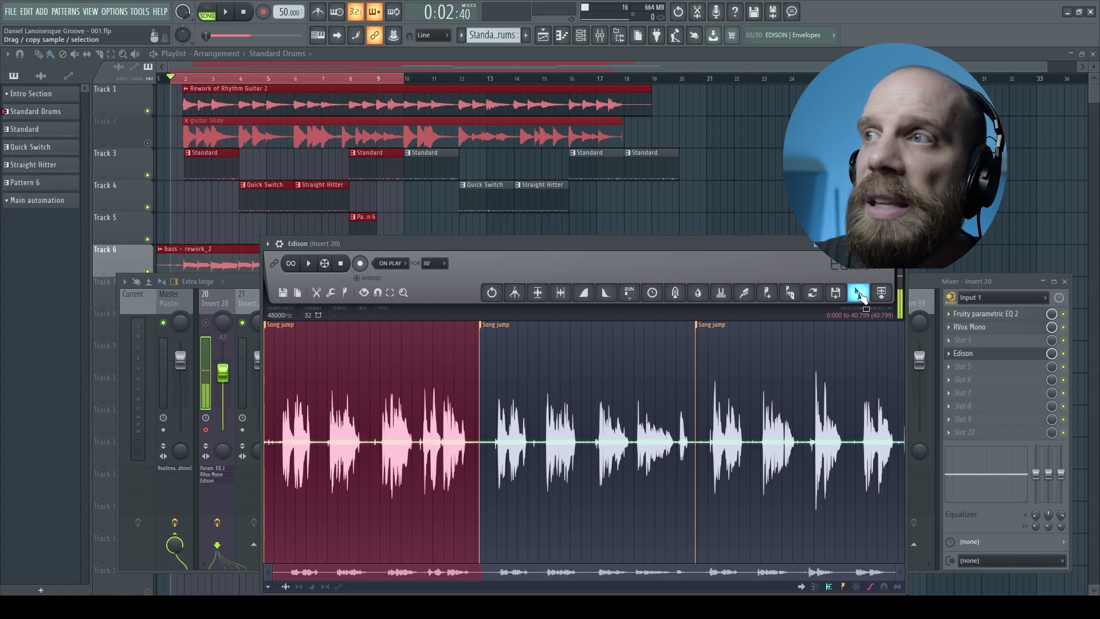
Step: Drag the selected take from Edison onto playlist Track 8 at the song start
{"action": "scroll", "coordinate": [462, 216], "scroll_direction": "down", "scroll_amount": 4}
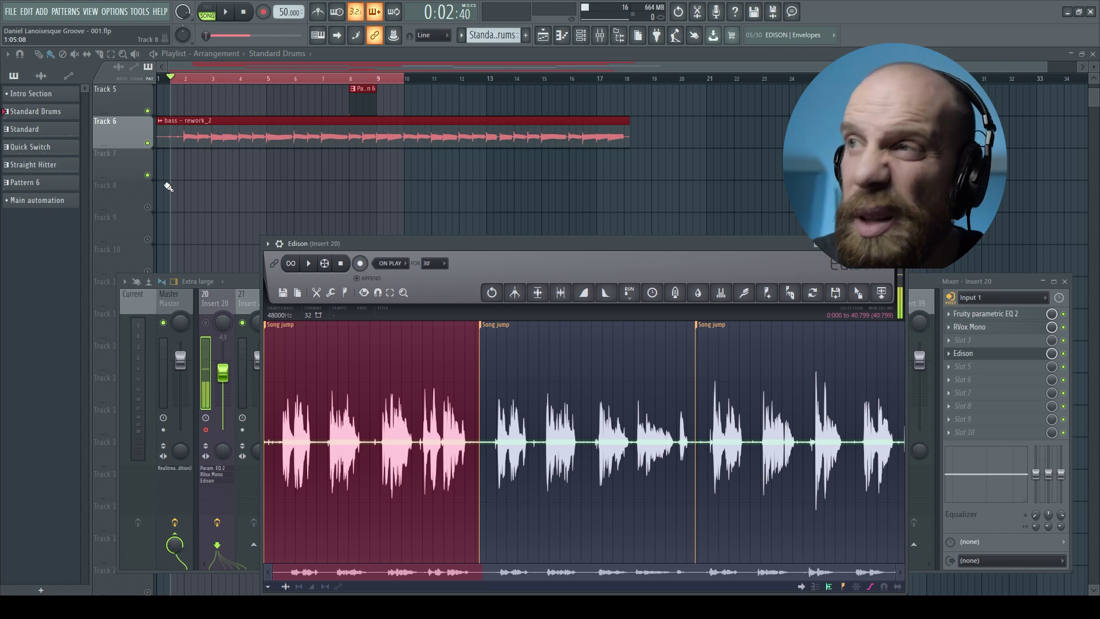
{"action": "left_click_drag", "start_coordinate": [858, 292], "coordinate": [171, 197]}
{"action": "left_click_drag", "start_coordinate": [171, 197], "coordinate": [172, 198]}
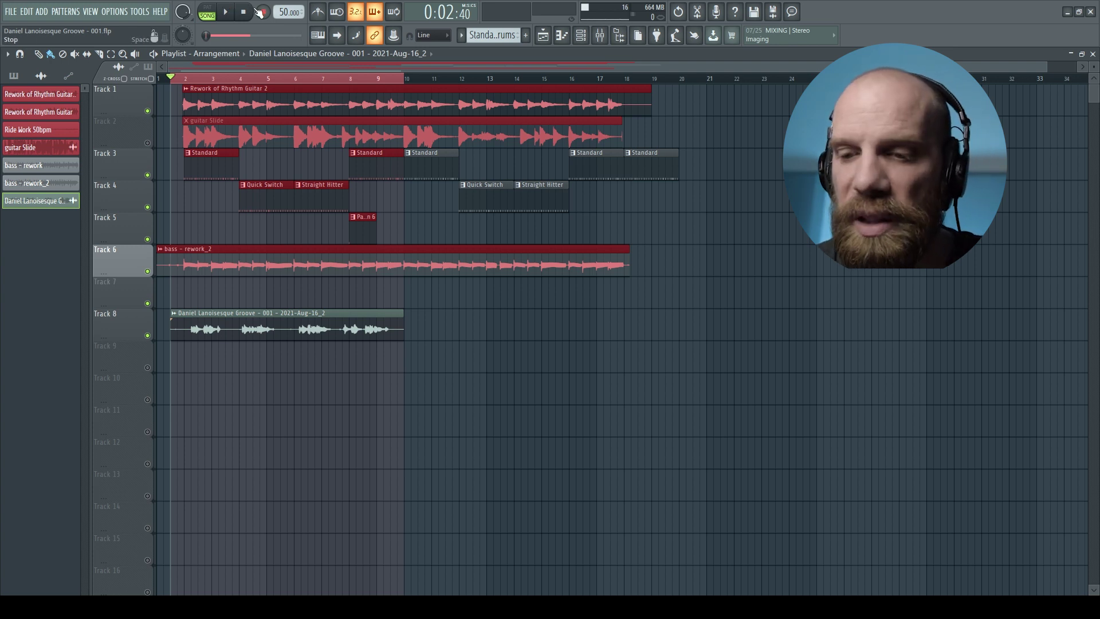
{"action": "key", "text": "F6"}
{"action": "key", "text": "F6"}
Step: Lower the last Channel rack channel's volume to 68% and stop playback
{"action": "key", "text": "space"}
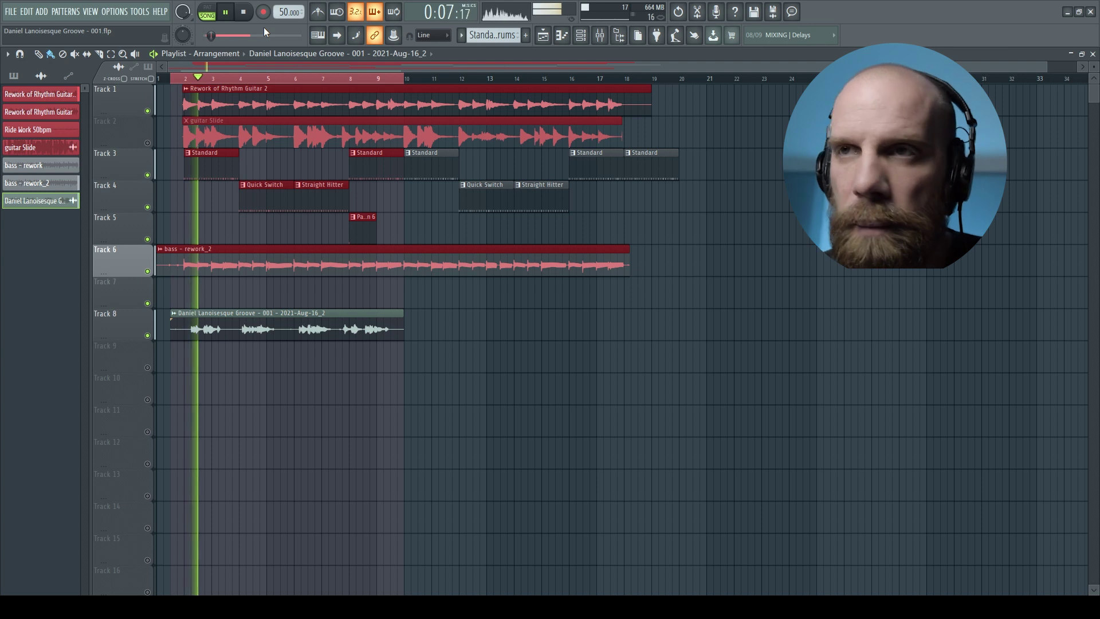
{"action": "key", "text": "F6"}
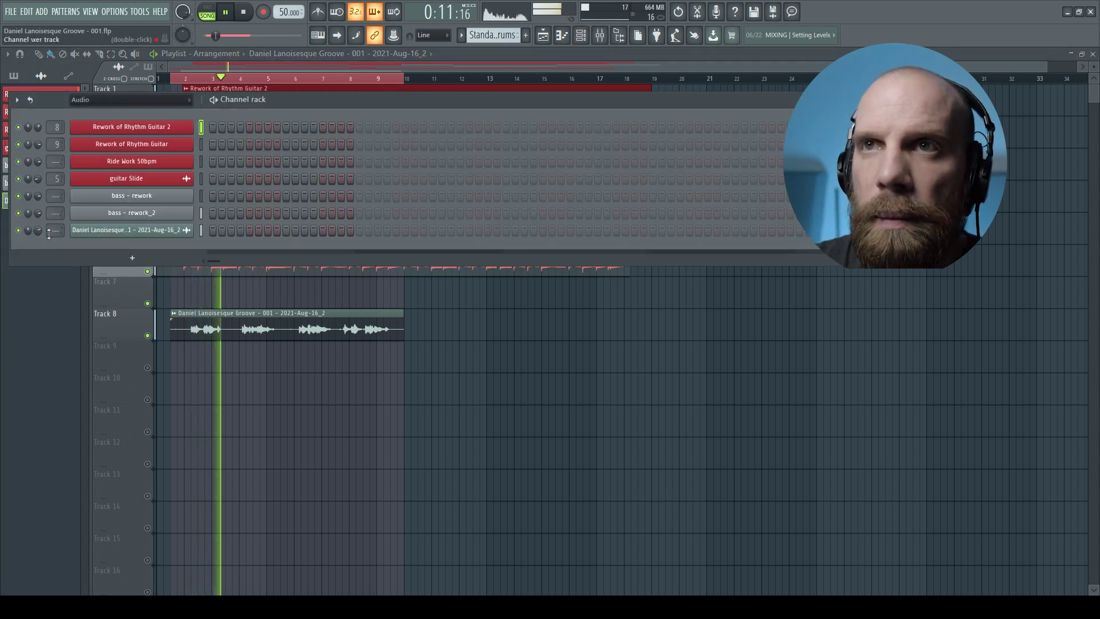
{"action": "left_click_drag", "start_coordinate": [38, 230], "coordinate": [41, 228]}
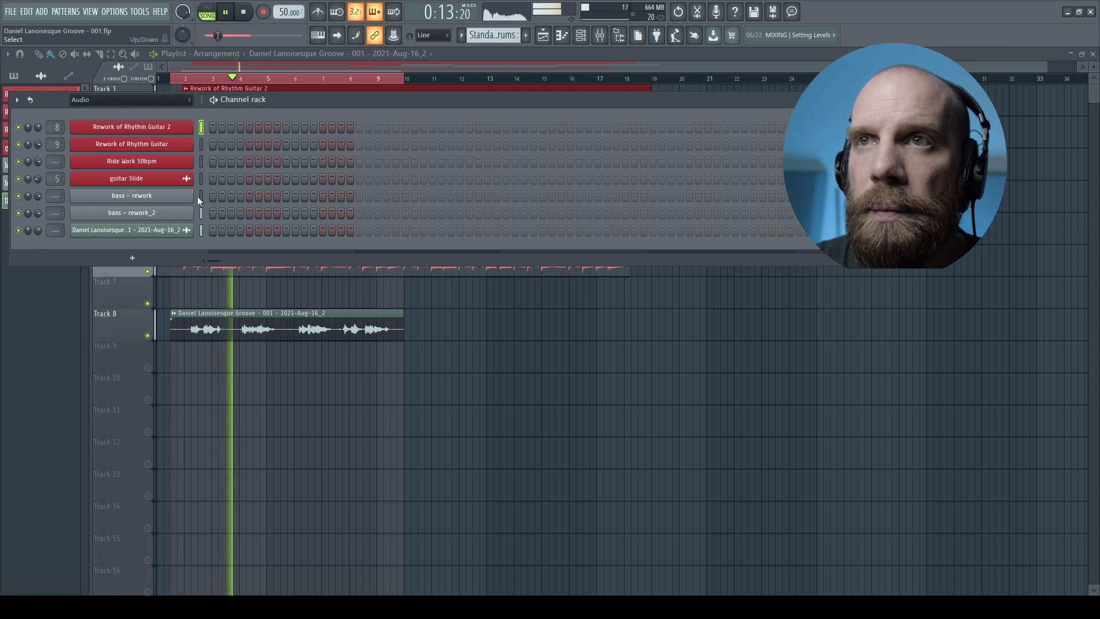
{"action": "key", "text": "space"}
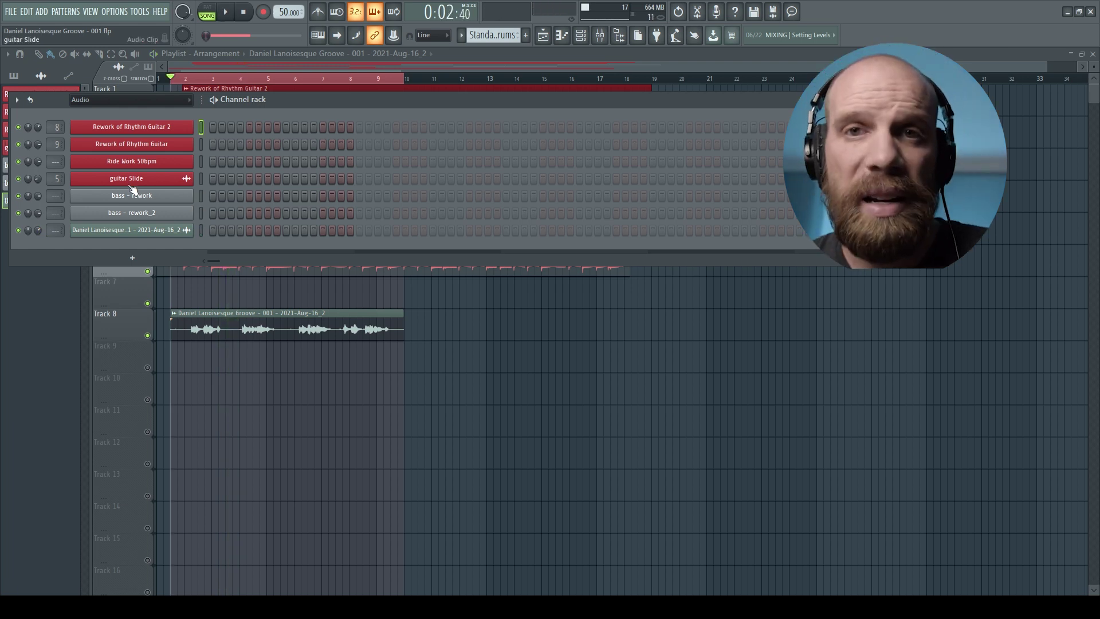
Step: Arm Edison and start the song to record a fresh vocal pass
{"action": "left_click", "coordinate": [103, 231]}
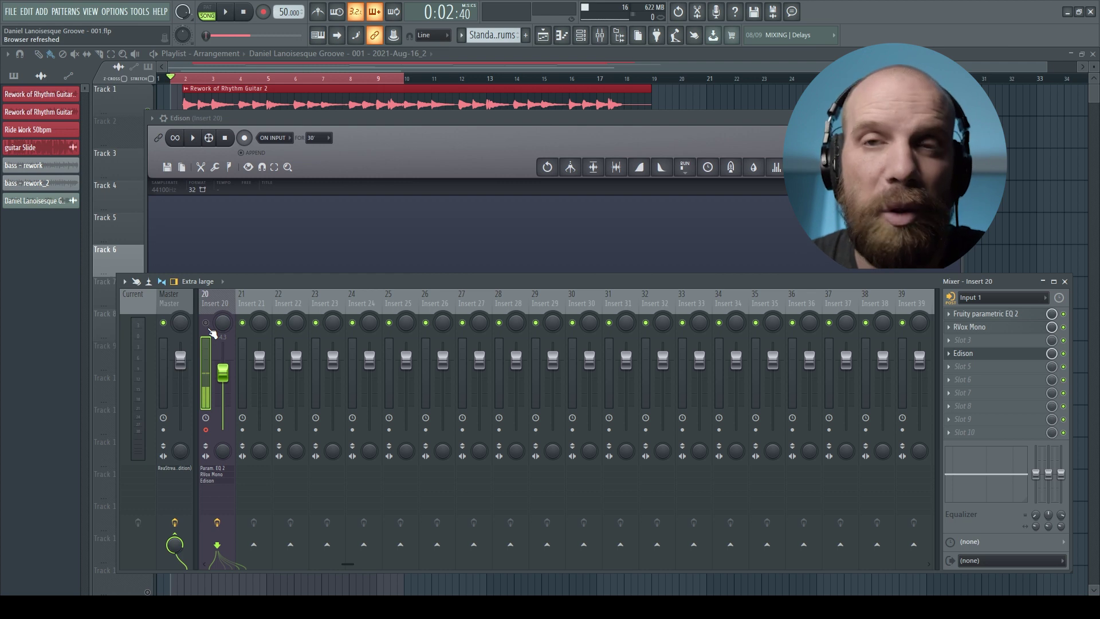
{"action": "left_click", "coordinate": [368, 163]}
{"action": "key", "text": "space"}
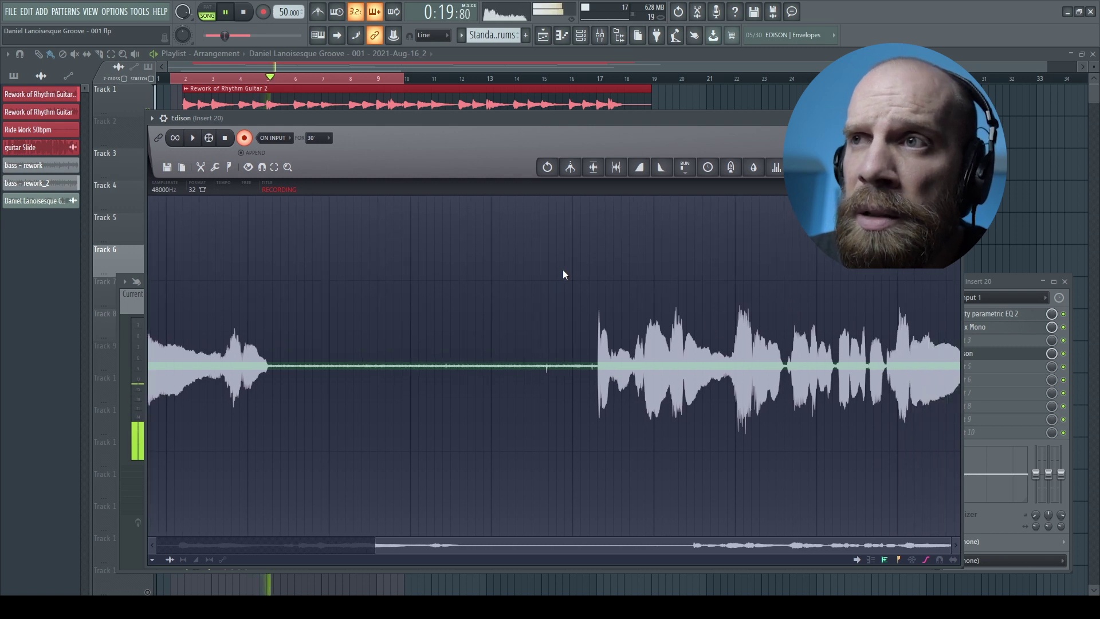
Step: Stop the Edison recording and select the silent gap between the two sung phrases
{"action": "left_click", "coordinate": [225, 138]}
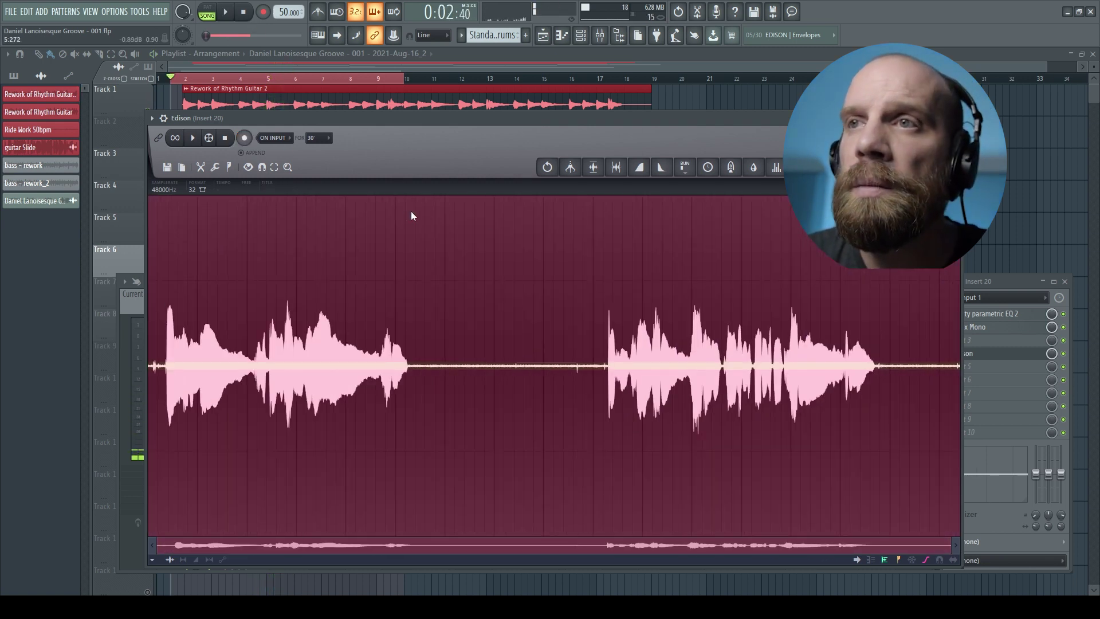
{"action": "left_click", "coordinate": [351, 340]}
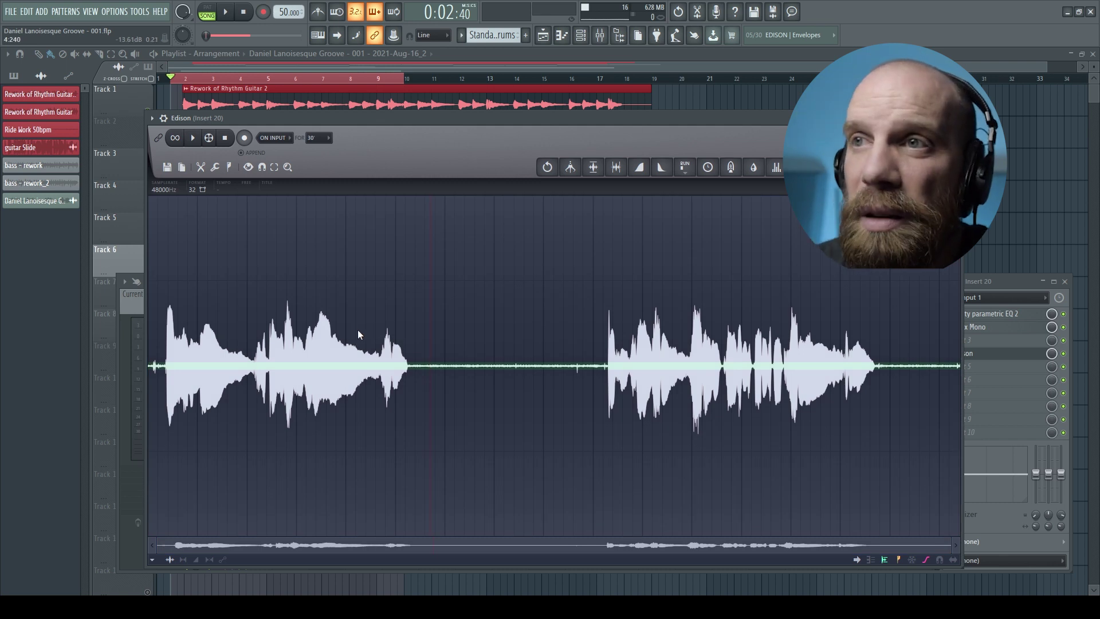
{"action": "left_click_drag", "start_coordinate": [417, 363], "coordinate": [567, 366]}
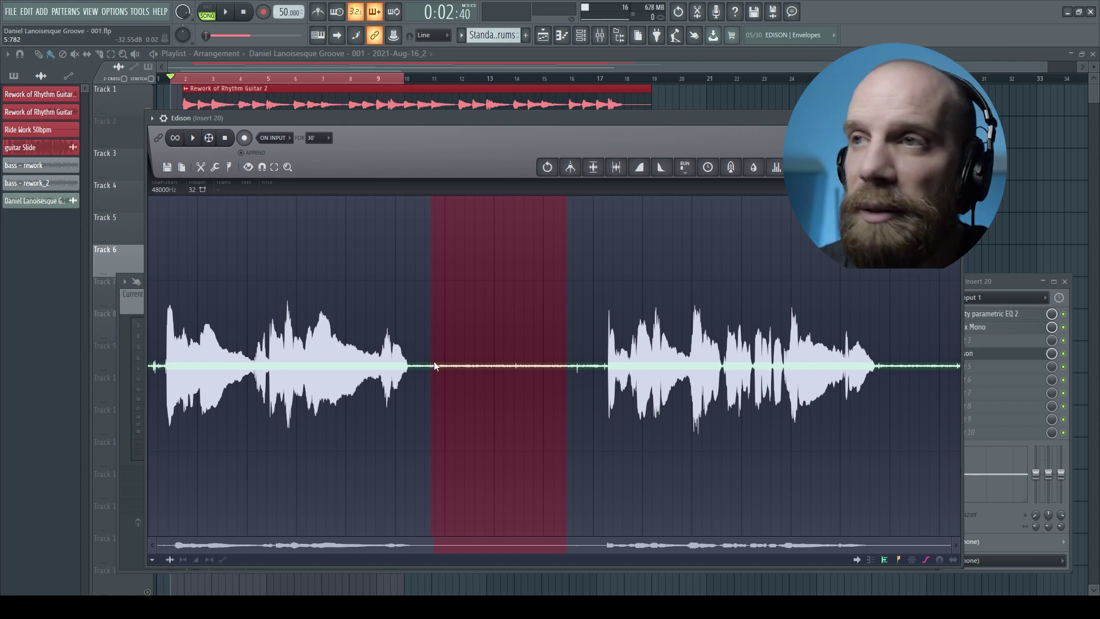
Step: Reselect only the background noise between the two phrases in Edison
{"action": "left_click_drag", "start_coordinate": [422, 362], "coordinate": [479, 363]}
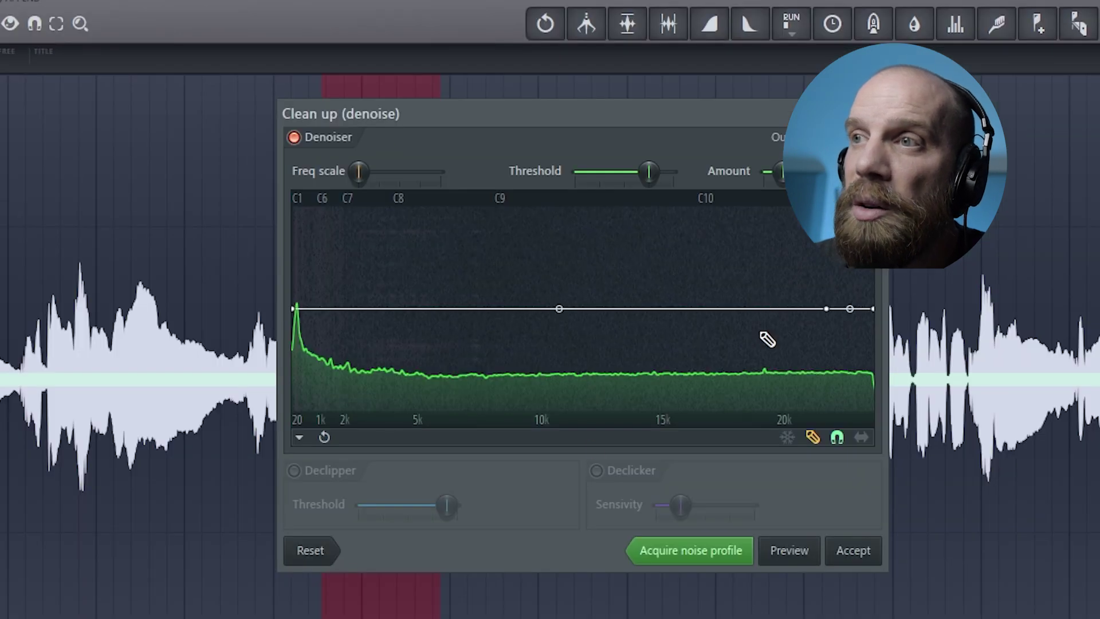
Step: Acquire a denoise noise profile from the marked gap between the two vocal phrases
{"action": "left_click", "coordinate": [666, 547]}
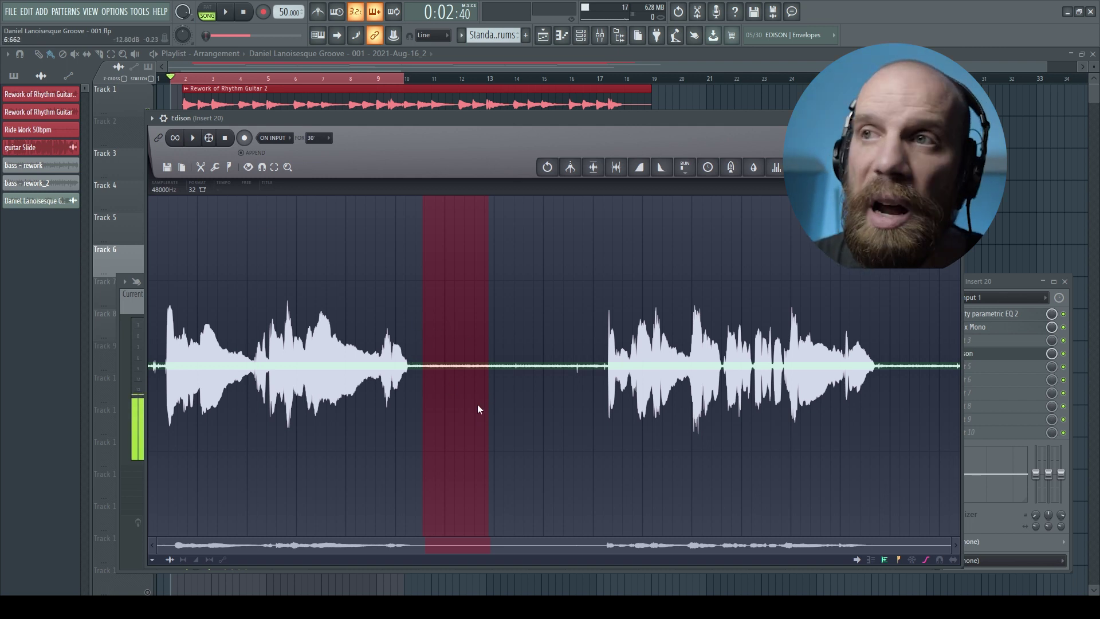
Step: Select the entire vocal recording and reopen Clean up (denoise) with the captured profile
{"action": "left_click", "coordinate": [531, 362]}
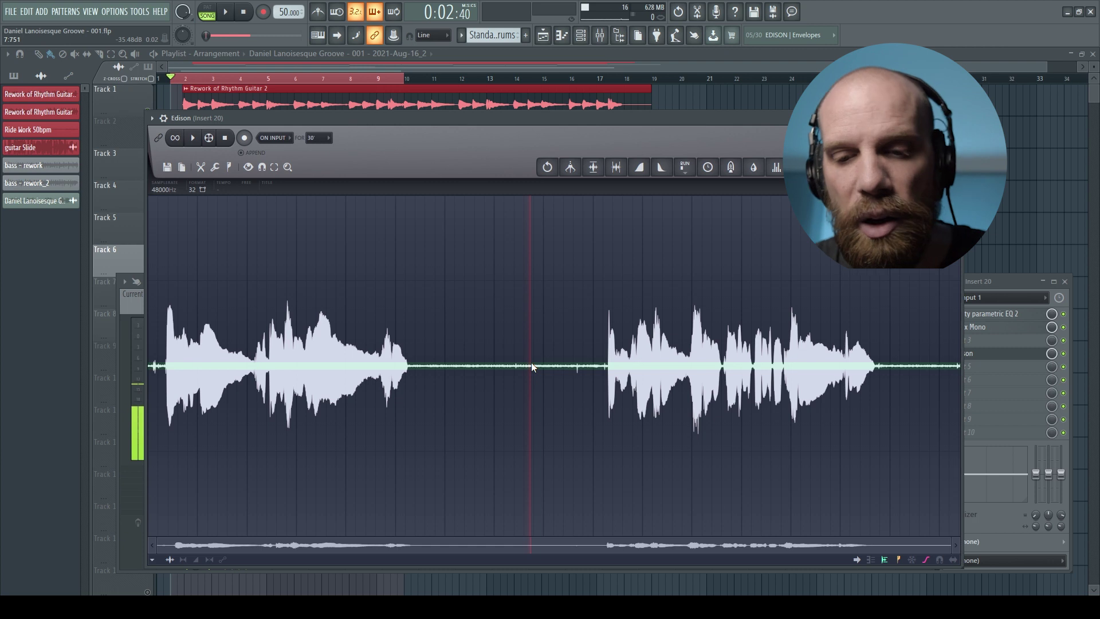
{"action": "key", "text": "ctrl+a"}
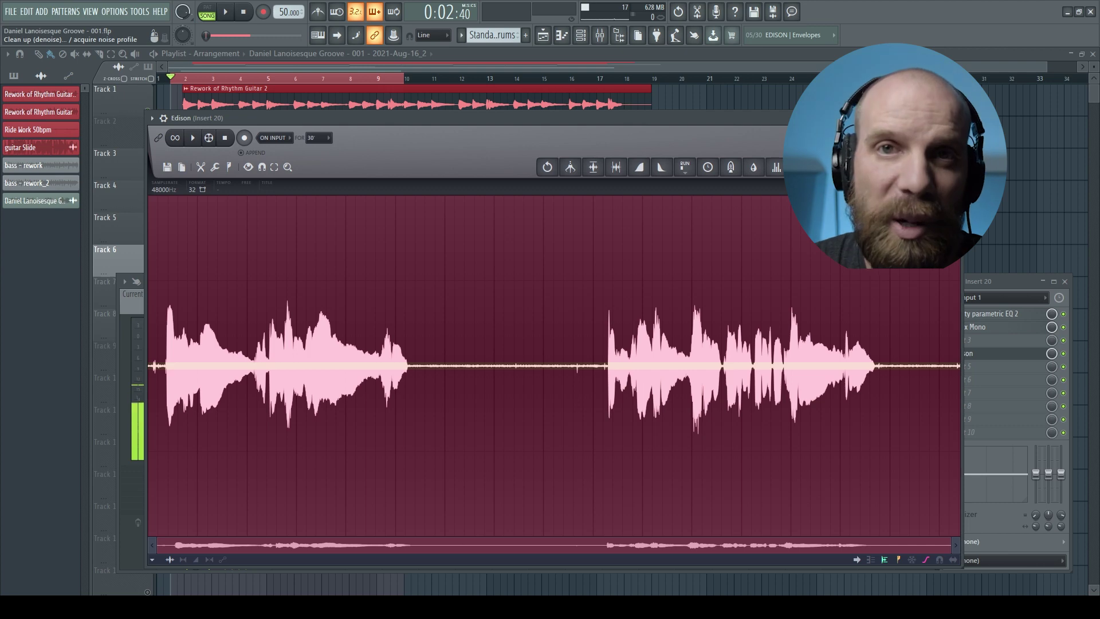
{"action": "left_click", "coordinate": [215, 167]}
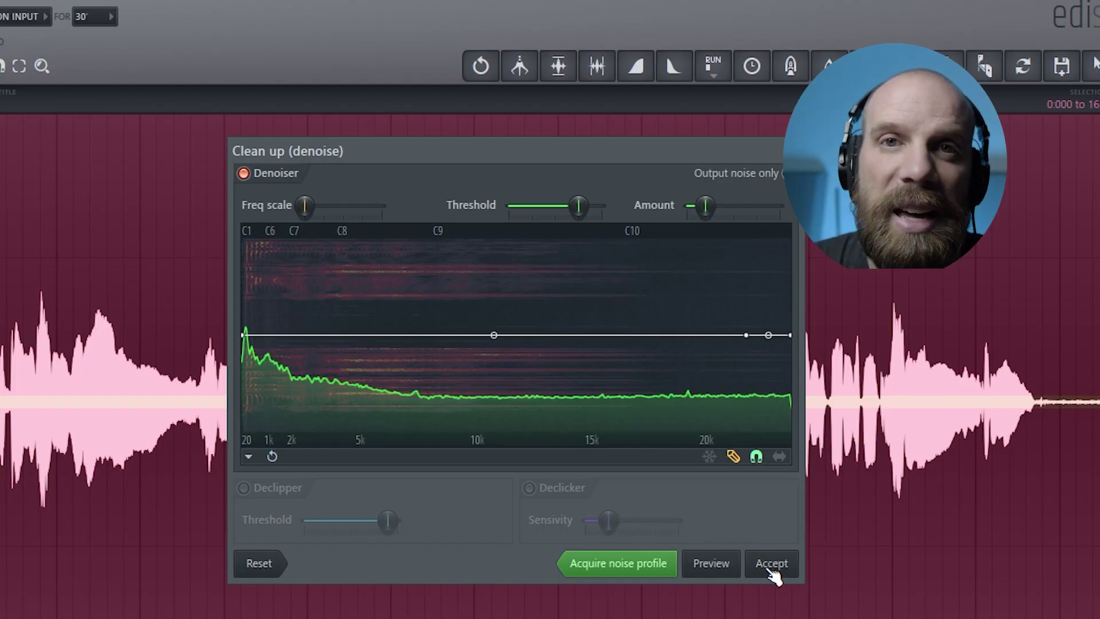
Step: Apply the denoise to the whole take and play back the cleaned recording
{"action": "left_click", "coordinate": [768, 564]}
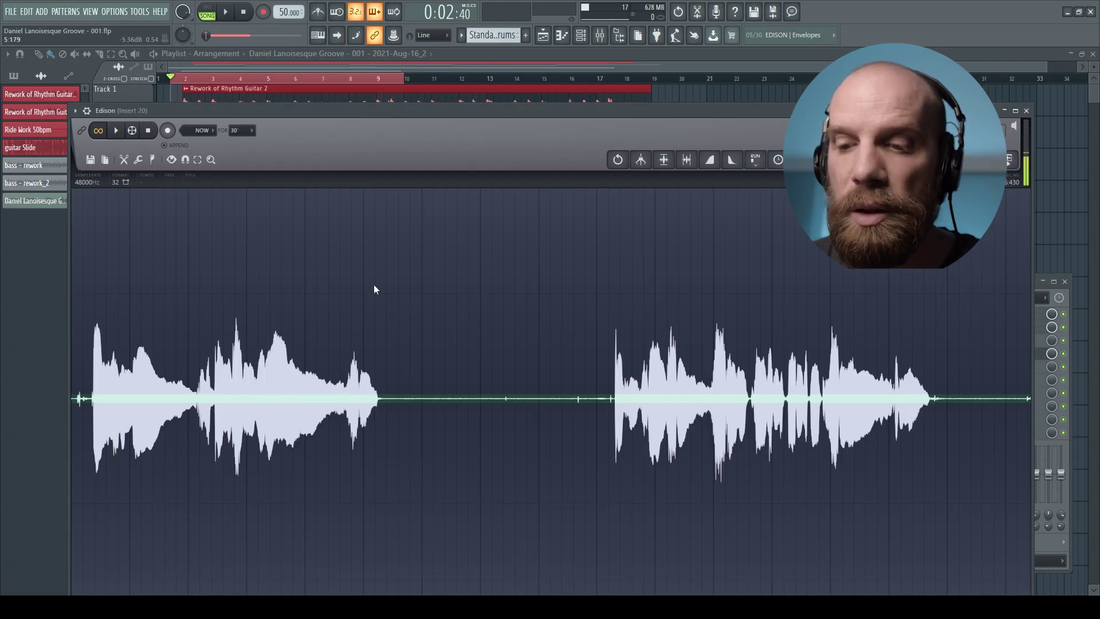
{"action": "key", "text": "F9"}
{"action": "key", "text": "F9"}
{"action": "left_click", "coordinate": [203, 392]}
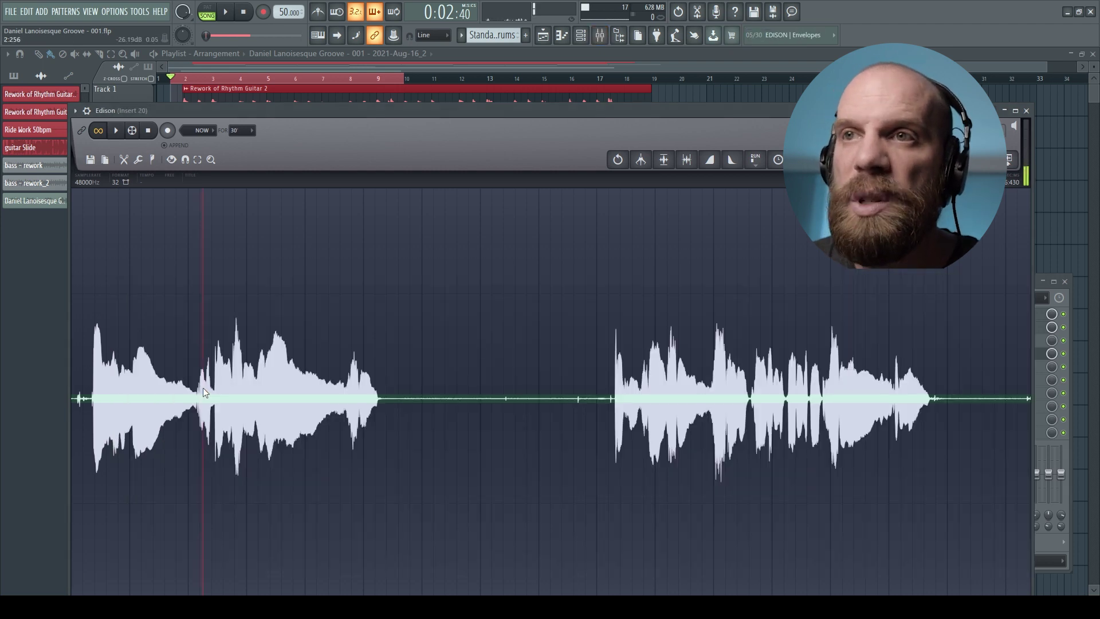
{"action": "key", "text": "space"}
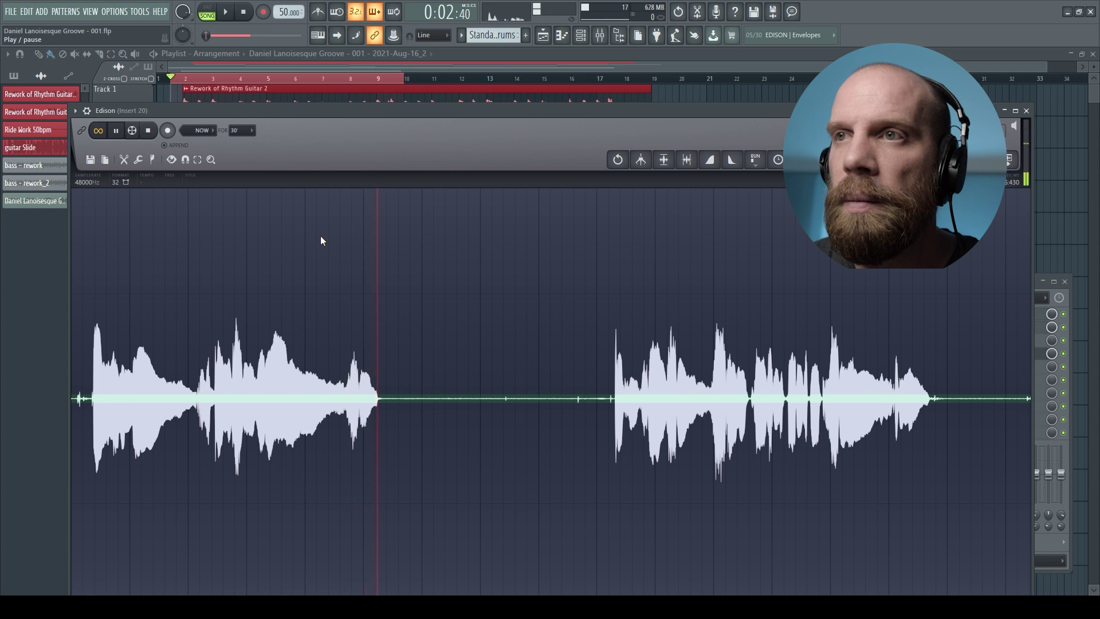
Step: Stop playback and bring up the MIDI input/output settings over the mixer
{"action": "key", "text": "space"}
{"action": "key", "text": "F9"}
{"action": "key", "text": "F10"}
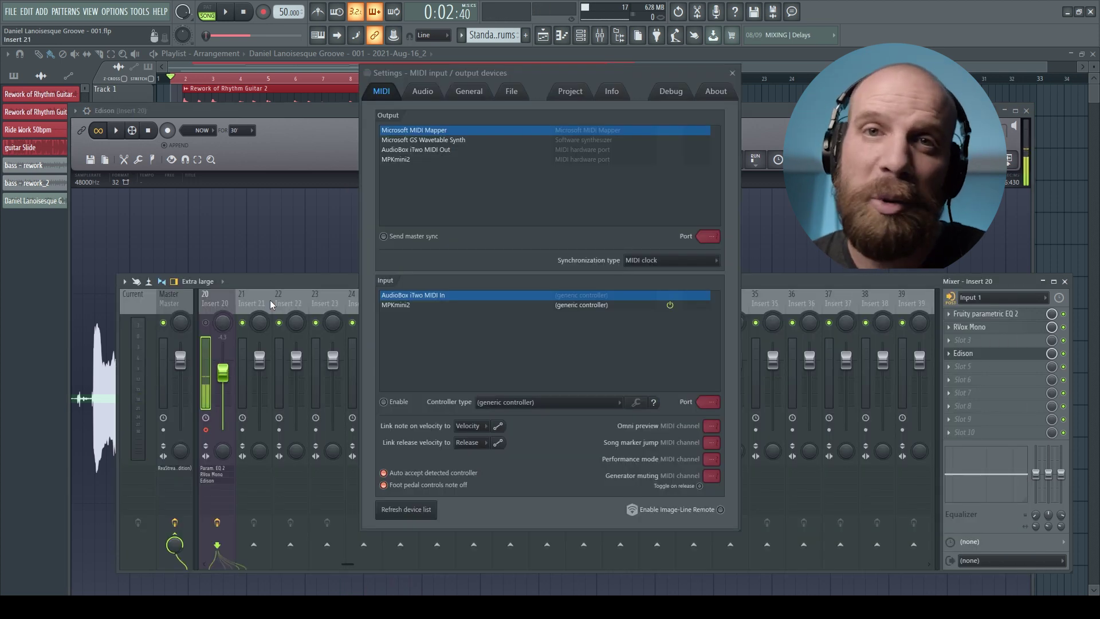
Step: Close the MIDI settings, mixer and Edison windows with F12
{"action": "key", "text": "F12"}
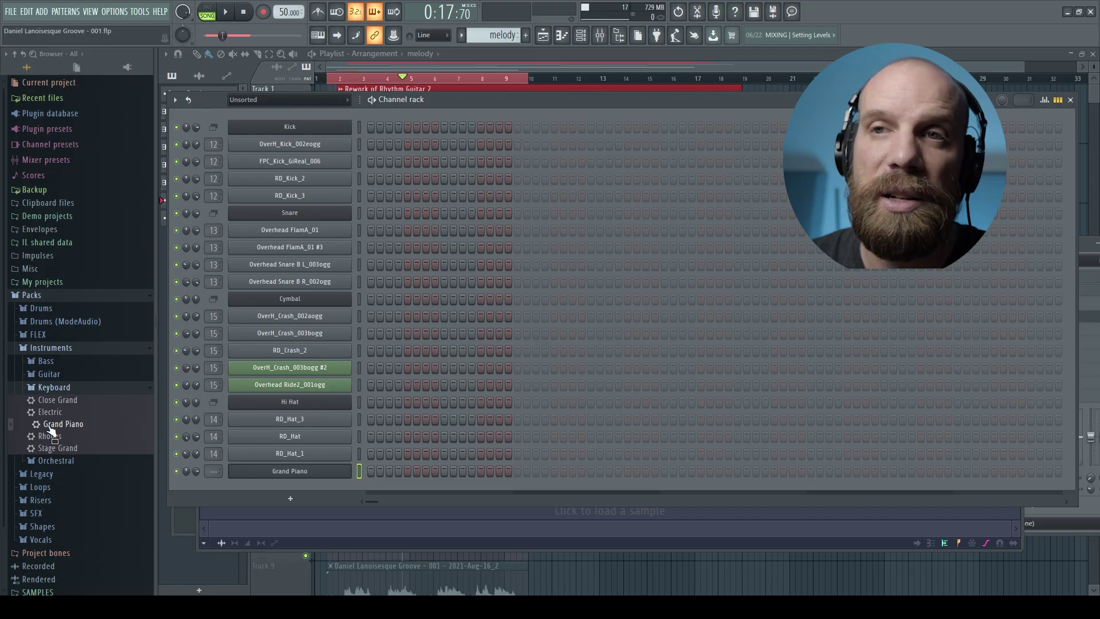
Step: Load Grand Piano.fst into the Channel rack, check its DirectWave window, then close it and the rack
{"action": "left_click_drag", "start_coordinate": [50, 431], "coordinate": [257, 485]}
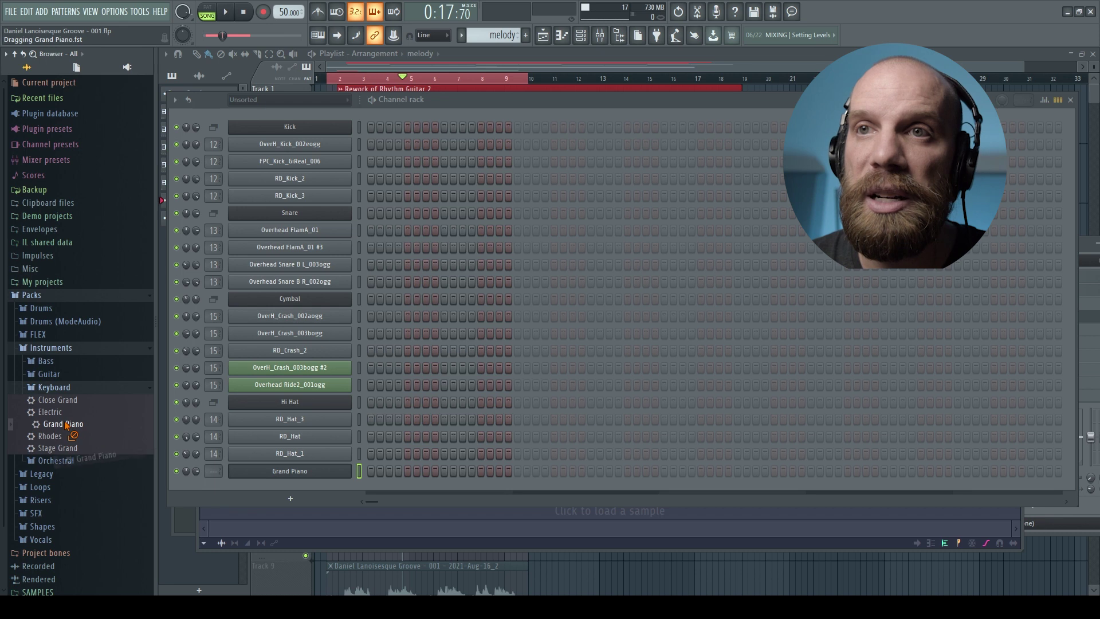
{"action": "left_click", "coordinate": [269, 471]}
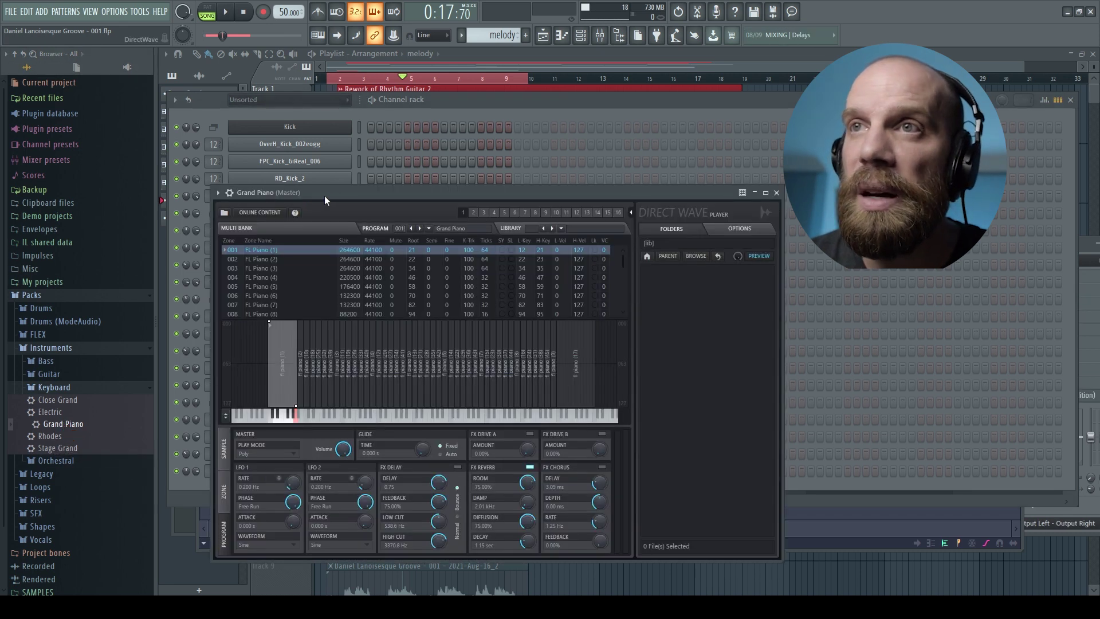
{"action": "left_click_drag", "start_coordinate": [324, 193], "coordinate": [325, 136]}
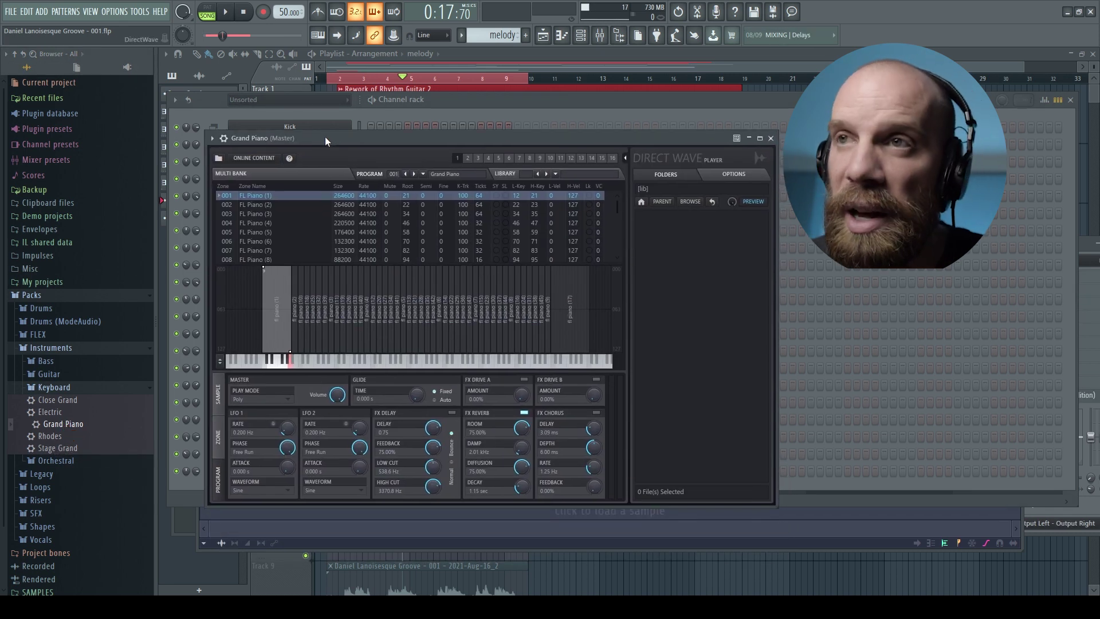
{"action": "left_click", "coordinate": [770, 138]}
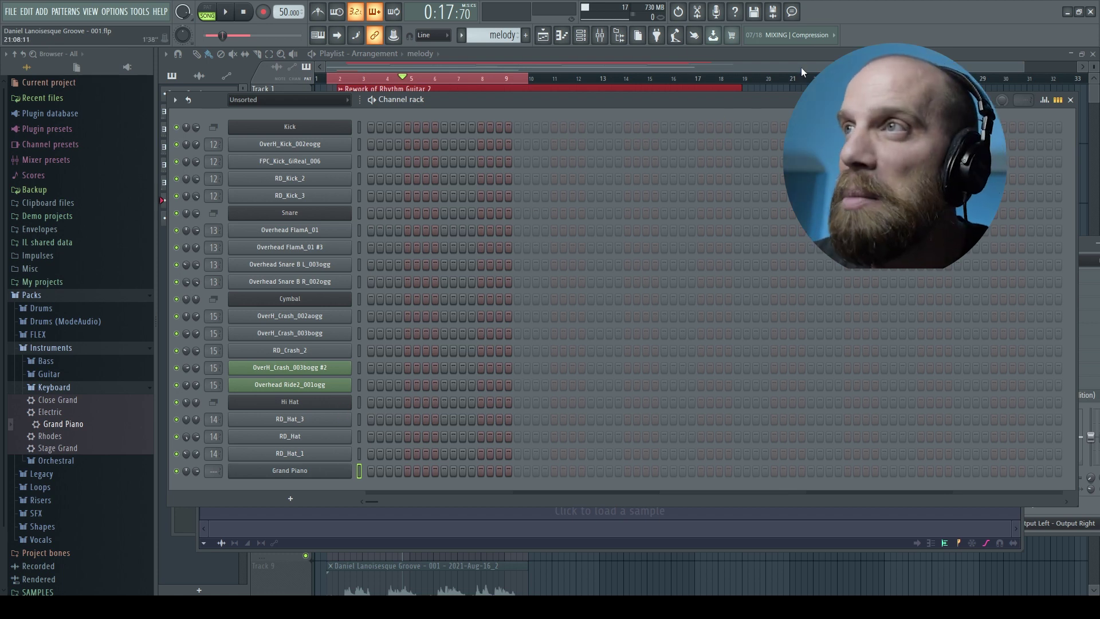
{"action": "key", "text": "F6"}
Step: Select mixer Insert 20 and place the playhead at about bar 1.5
{"action": "key", "text": "F9"}
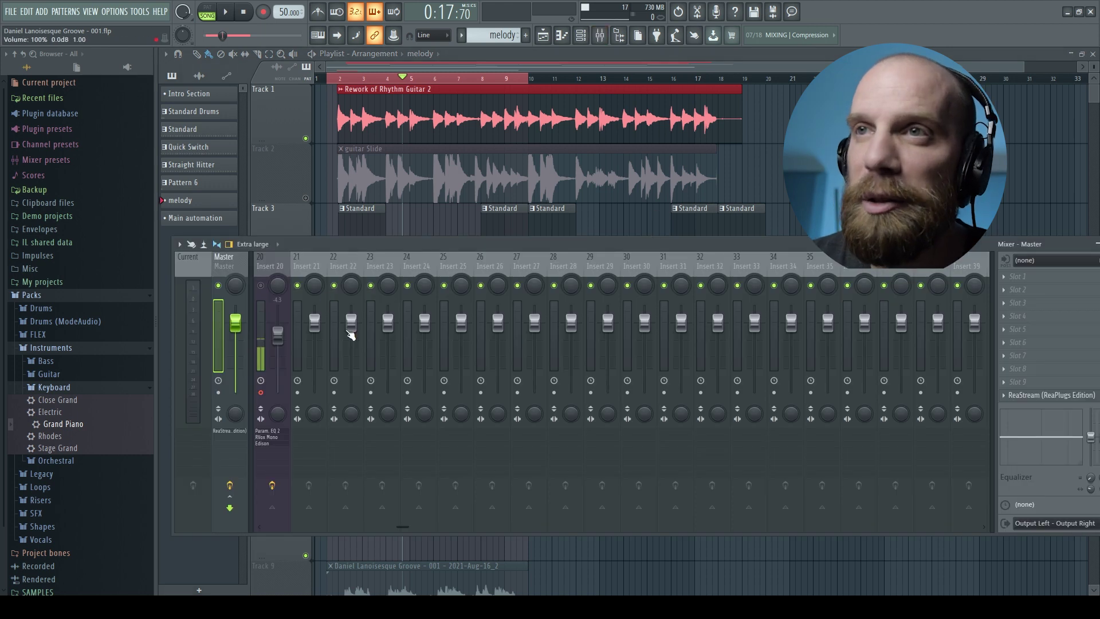
{"action": "left_click", "coordinate": [267, 288]}
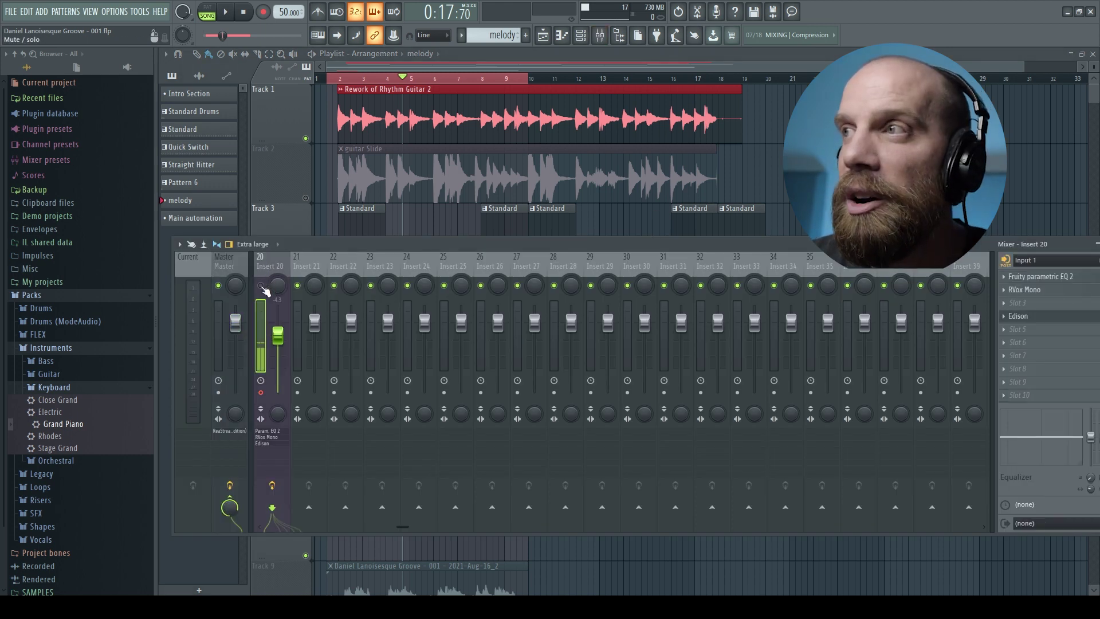
{"action": "key", "text": "F9"}
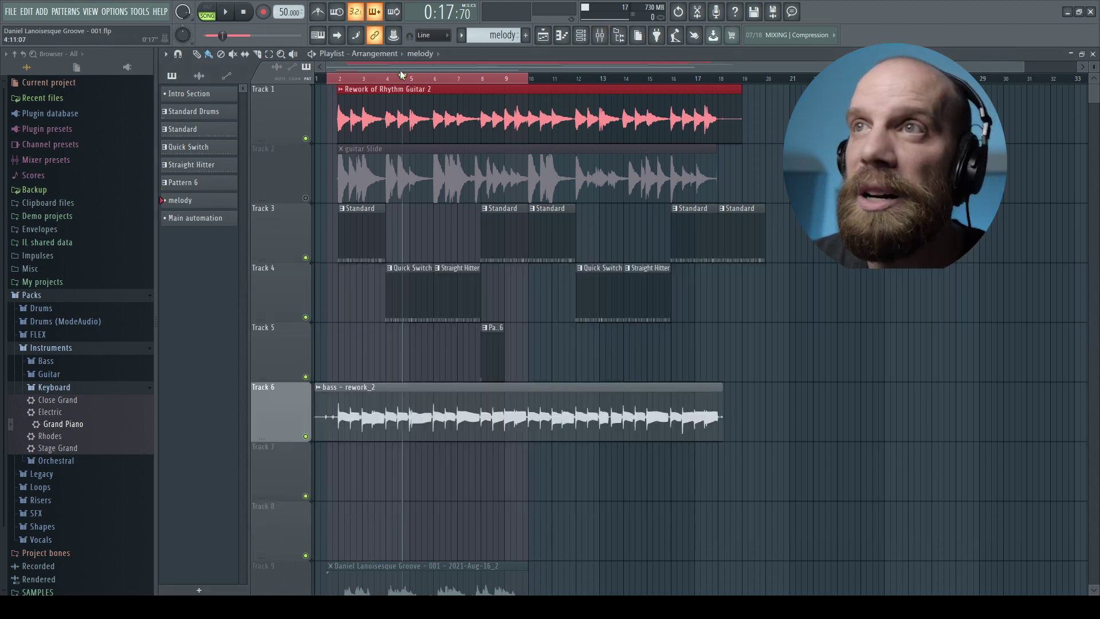
{"action": "left_click", "coordinate": [332, 79]}
{"action": "left_click_drag", "start_coordinate": [332, 82], "coordinate": [327, 79]}
Step: Arm Edison on Insert 20 to Record ON PLAY and bring the playlist forward
{"action": "key", "text": "F9"}
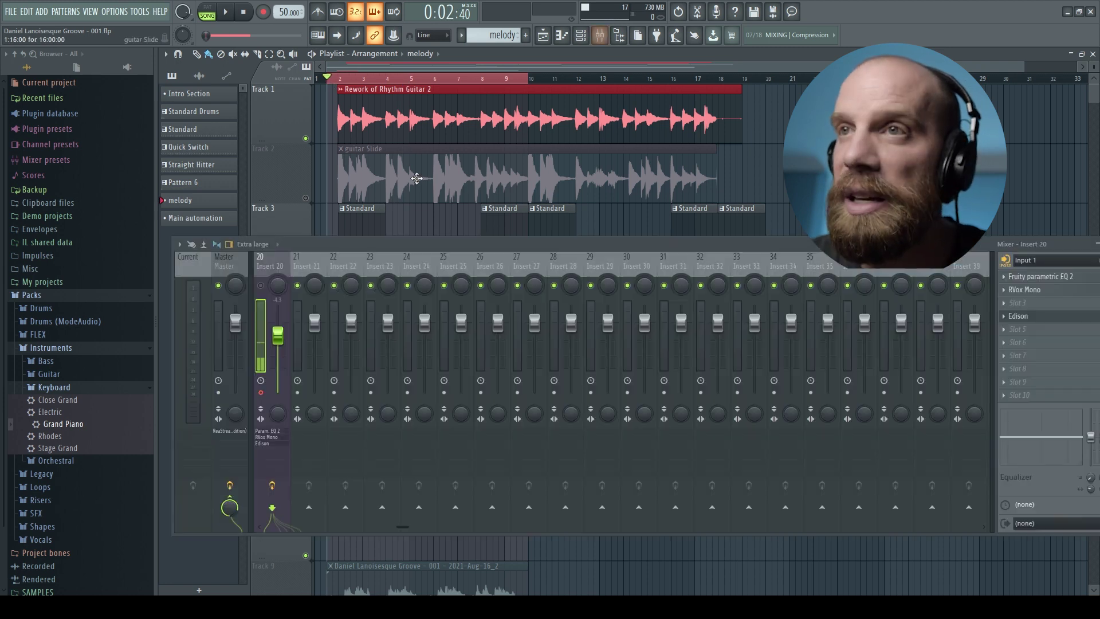
{"action": "key", "text": "ctrl+e"}
{"action": "left_click_drag", "start_coordinate": [433, 126], "coordinate": [426, 153]}
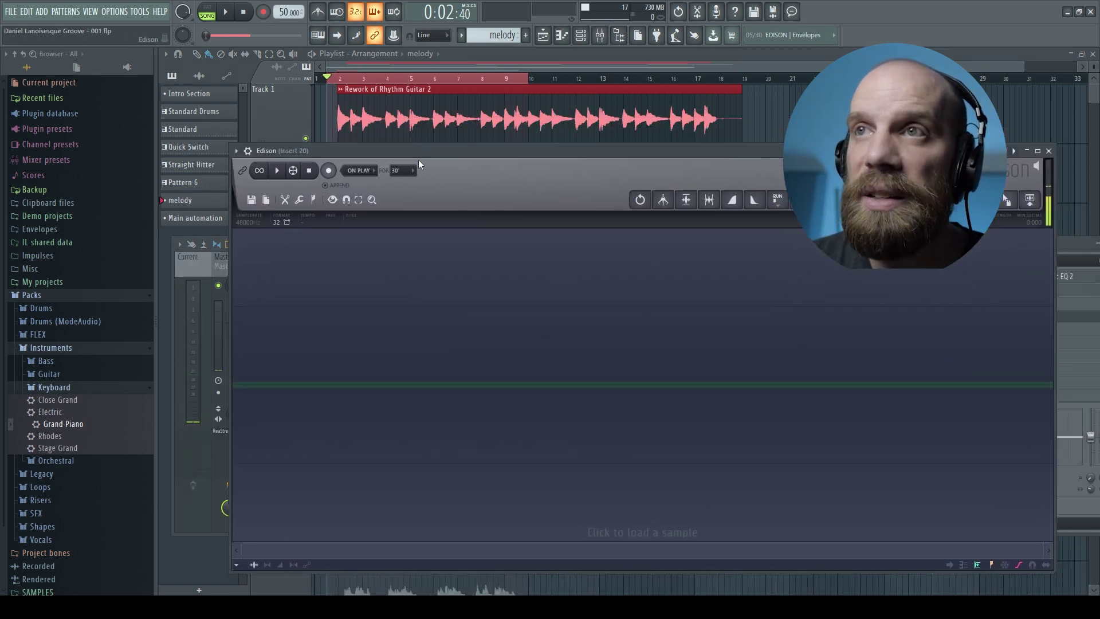
{"action": "left_click", "coordinate": [328, 170]}
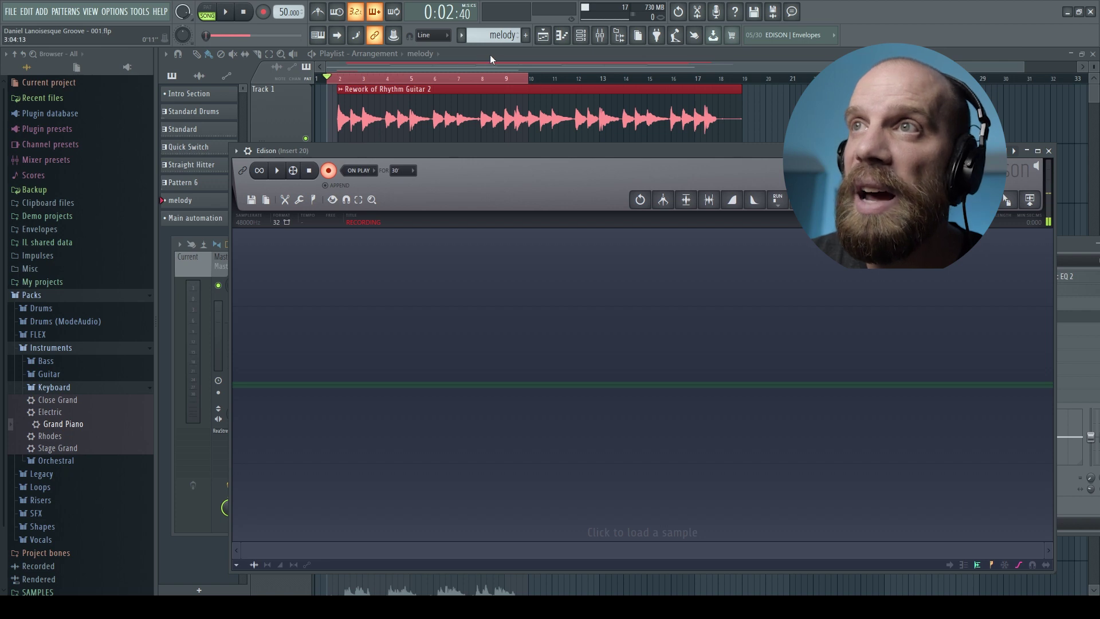
{"action": "left_click", "coordinate": [511, 112]}
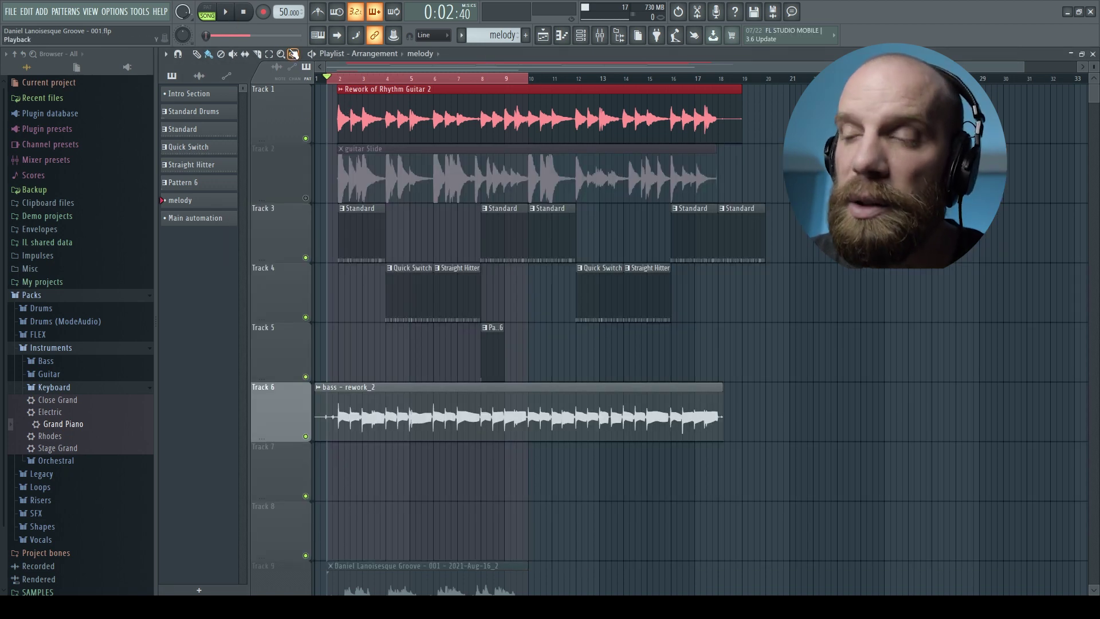
Step: Record the roughly 21-second sung melody into Edison on Insert 20 during playback
{"action": "key", "text": "F9"}
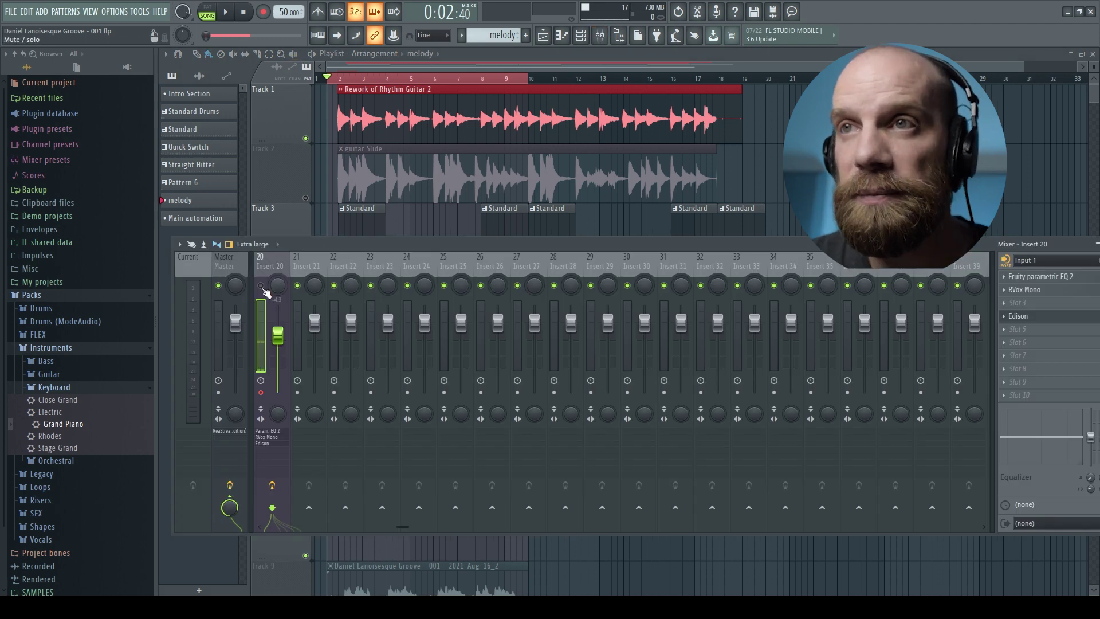
{"action": "key", "text": "ctrl+e"}
{"action": "key", "text": "space"}
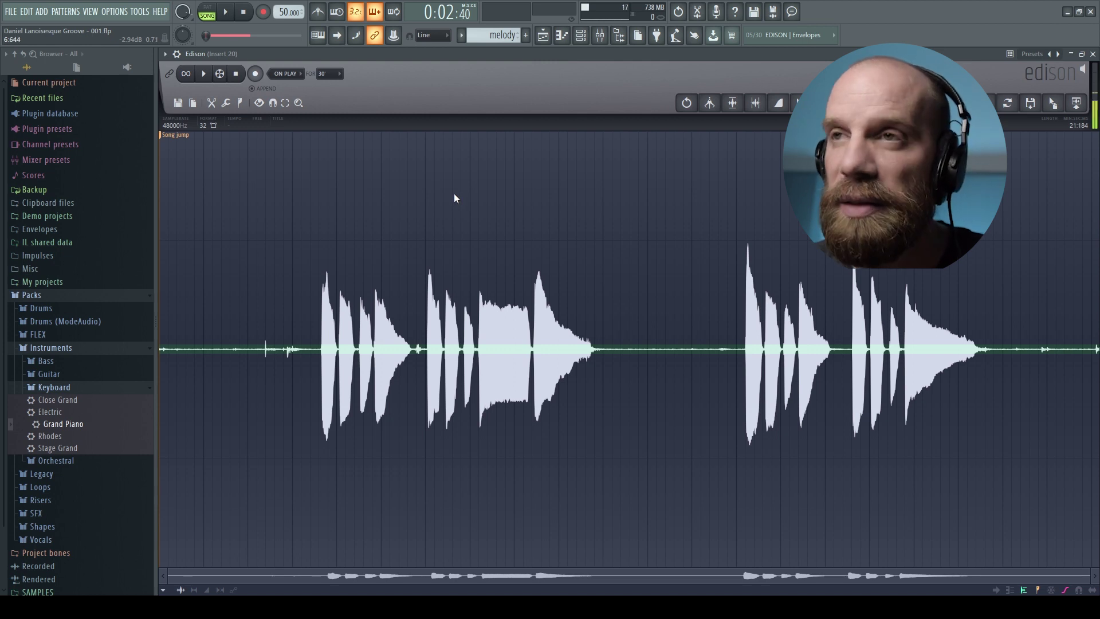
Step: Switch the Channel rack's group filter from Audio to Unsorted, then reopen Edison on Insert 20
{"action": "key", "text": "F5"}
{"action": "key", "text": "F6"}
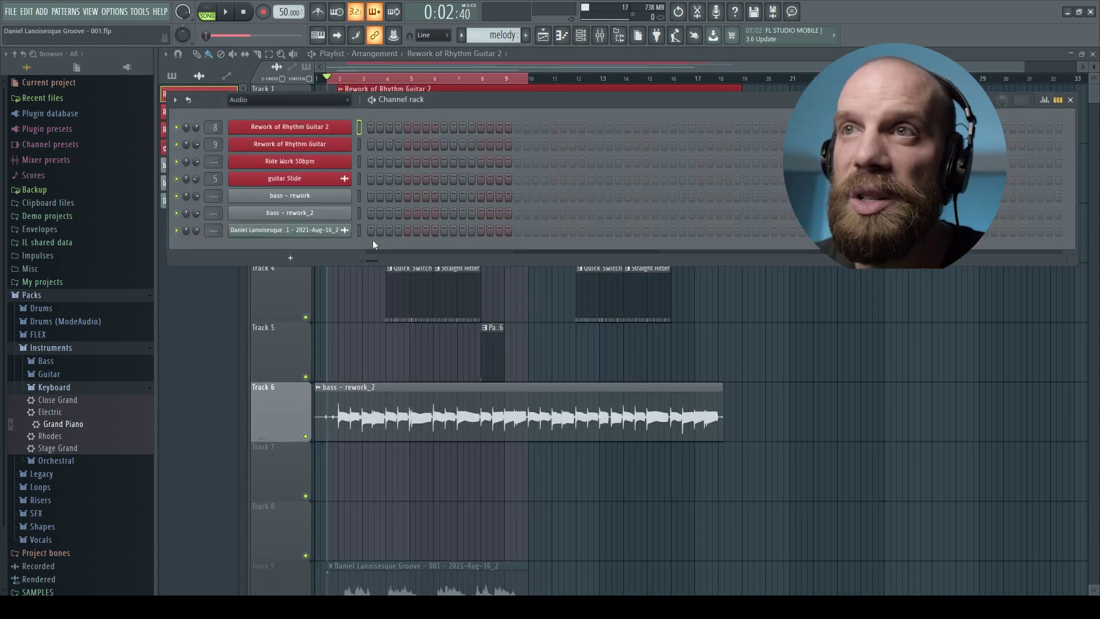
{"action": "left_click", "coordinate": [257, 101]}
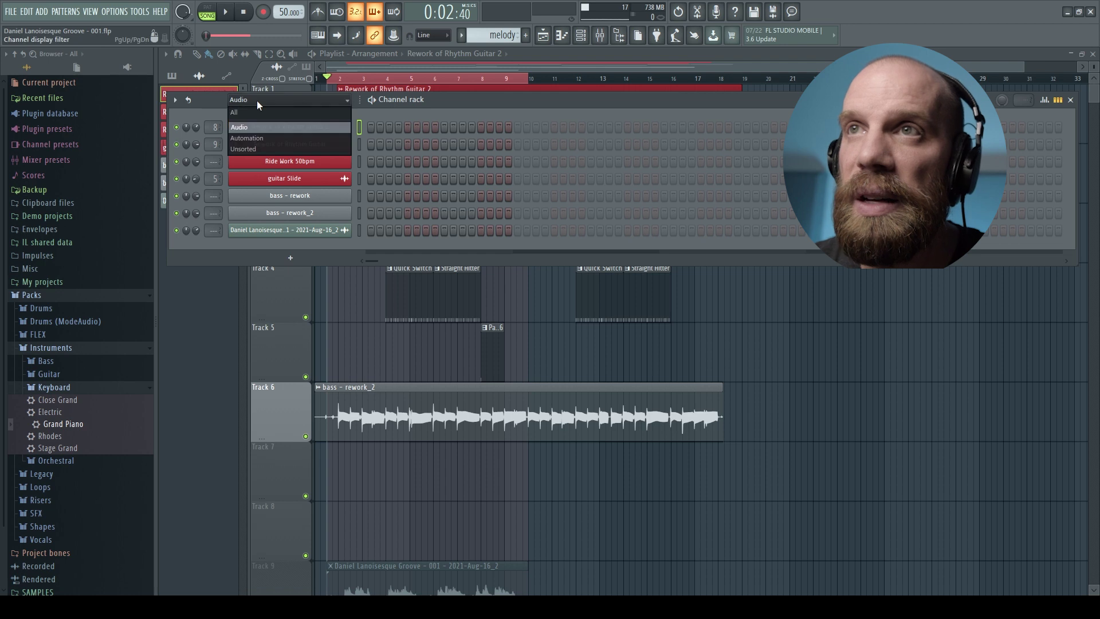
{"action": "left_click", "coordinate": [249, 146]}
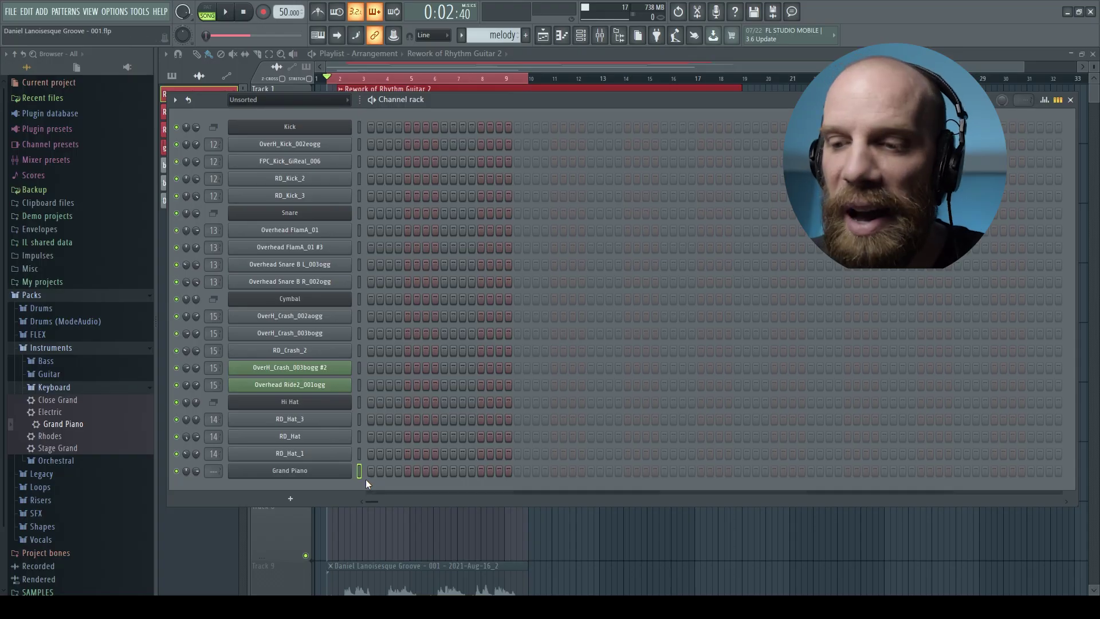
{"action": "key", "text": "F9"}
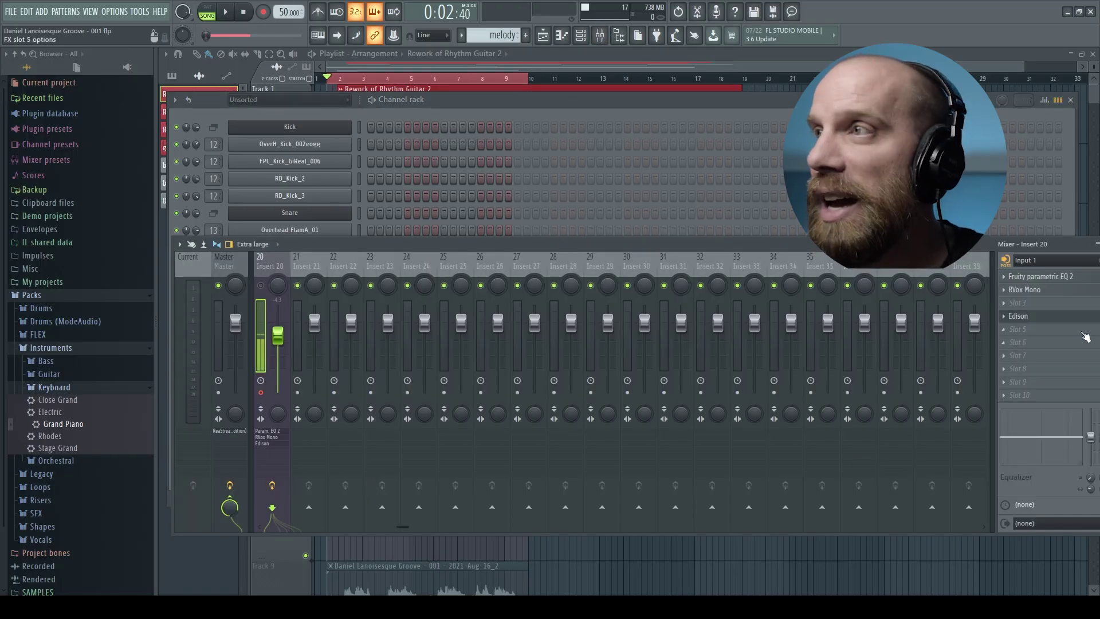
{"action": "left_click", "coordinate": [1041, 319]}
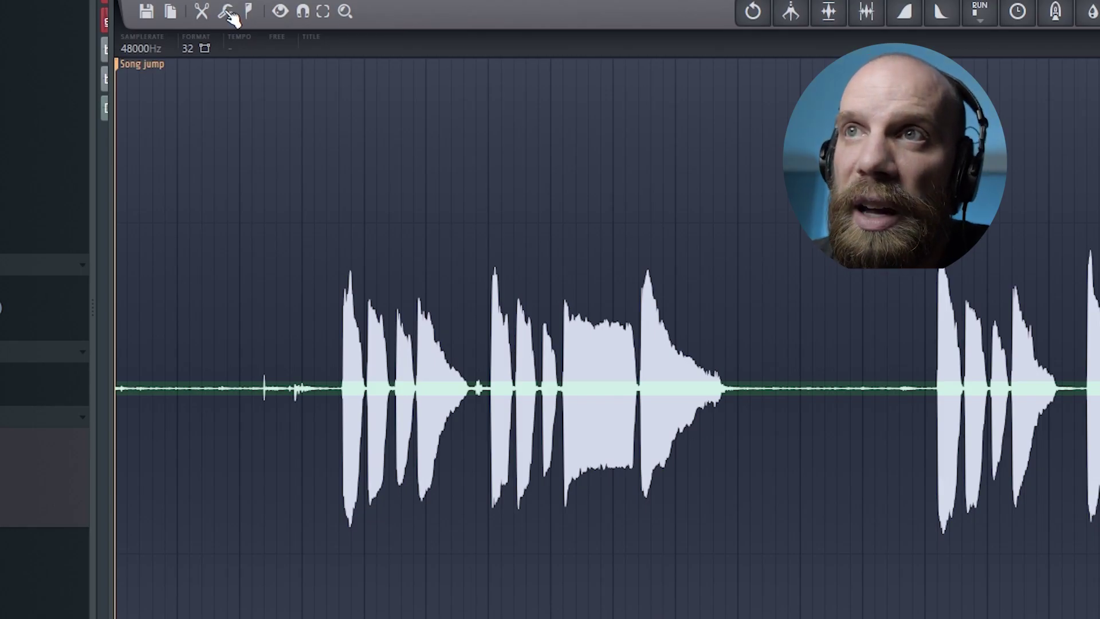
Step: Convert the sung take to a score and dump it onto the Grand Piano piano roll
{"action": "left_click", "coordinate": [228, 13]}
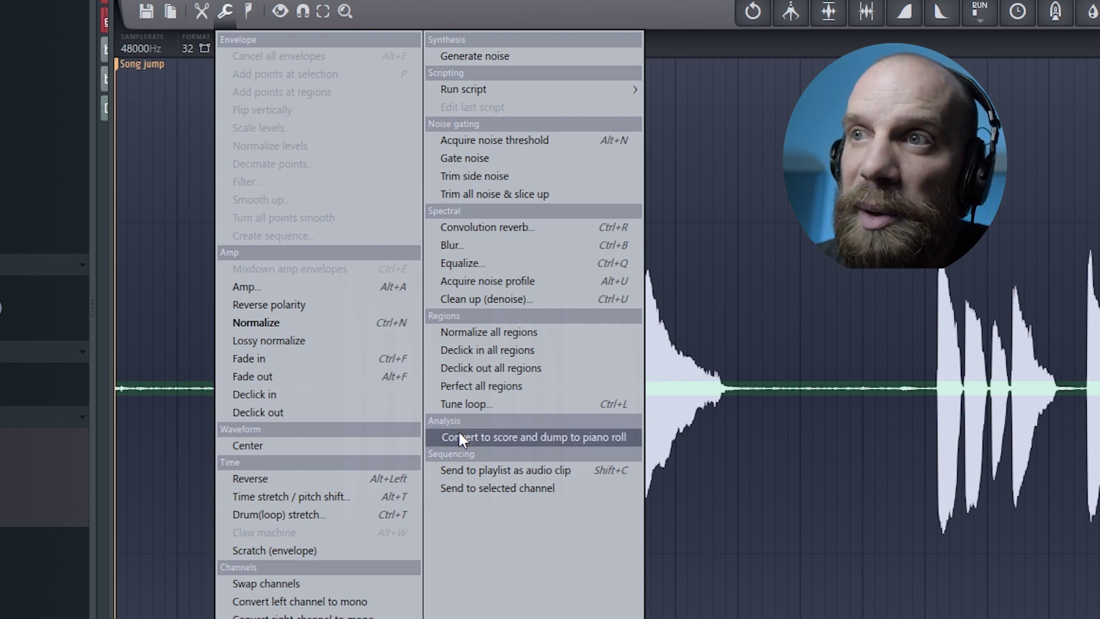
{"action": "left_click", "coordinate": [521, 440]}
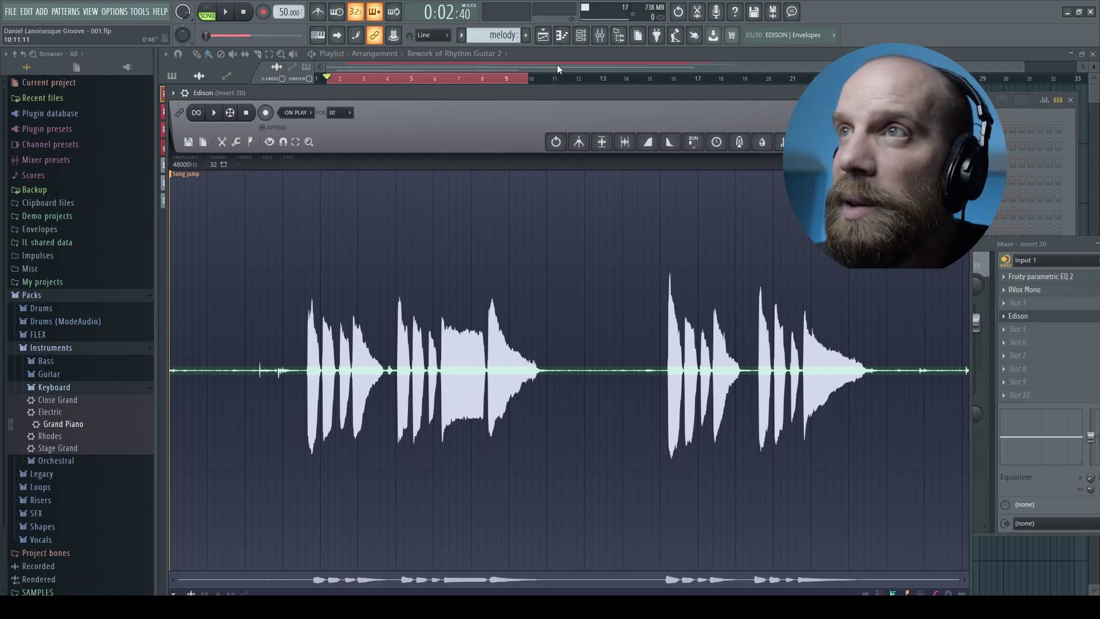
{"action": "key", "text": "F6"}
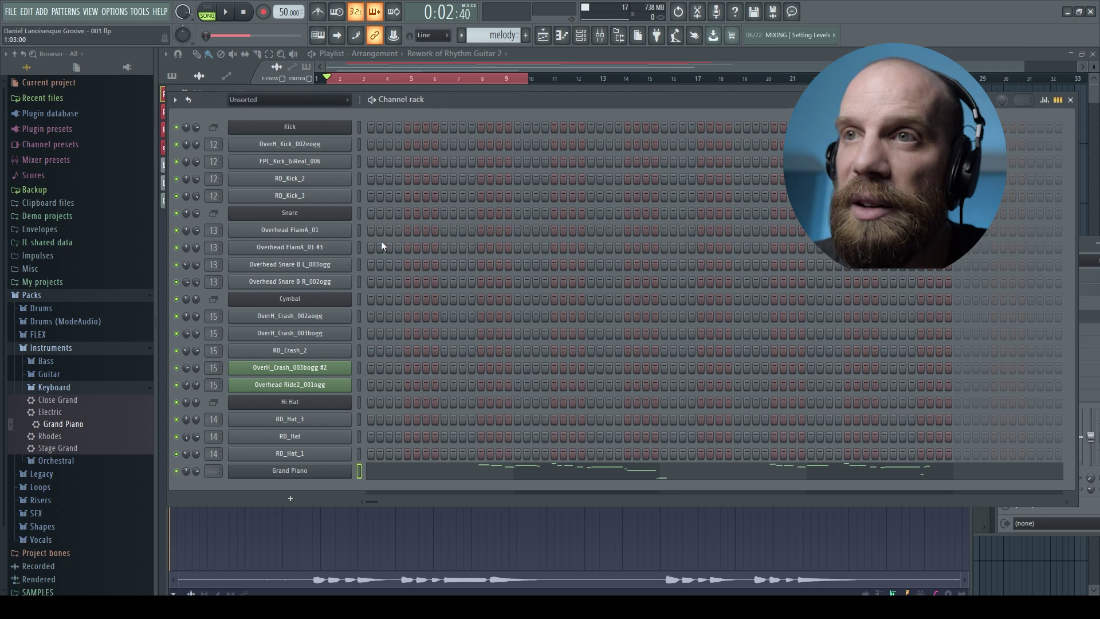
Step: Open the Grand Piano notes in the piano roll and play the melody to check it
{"action": "left_click", "coordinate": [410, 473]}
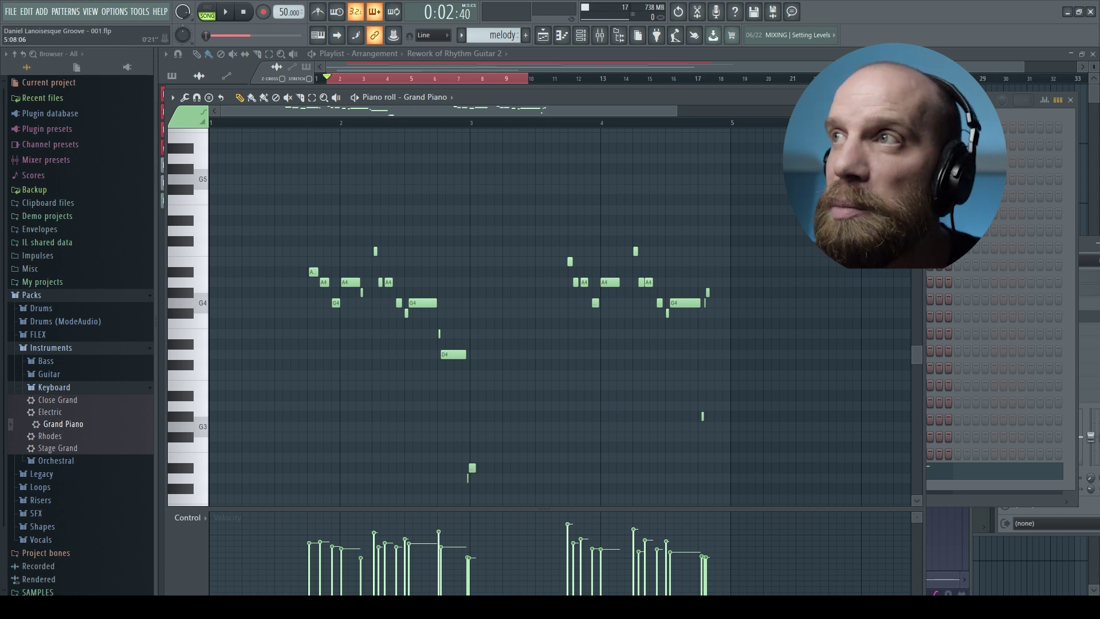
{"action": "left_click_drag", "start_coordinate": [401, 97], "coordinate": [491, 106]}
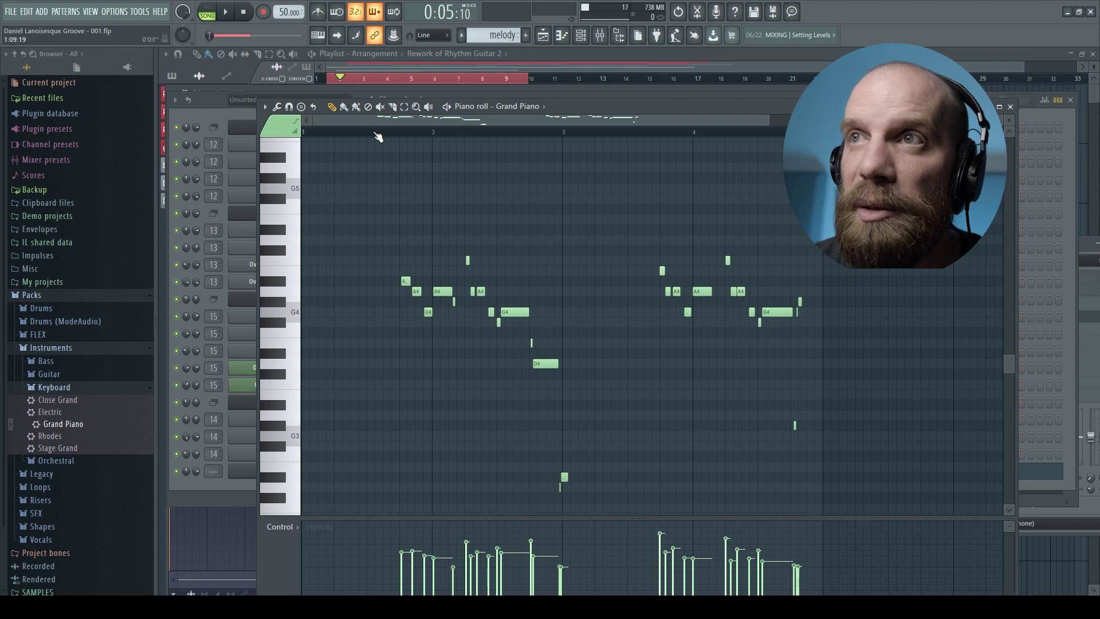
{"action": "left_click", "coordinate": [378, 136]}
{"action": "key", "text": "space"}
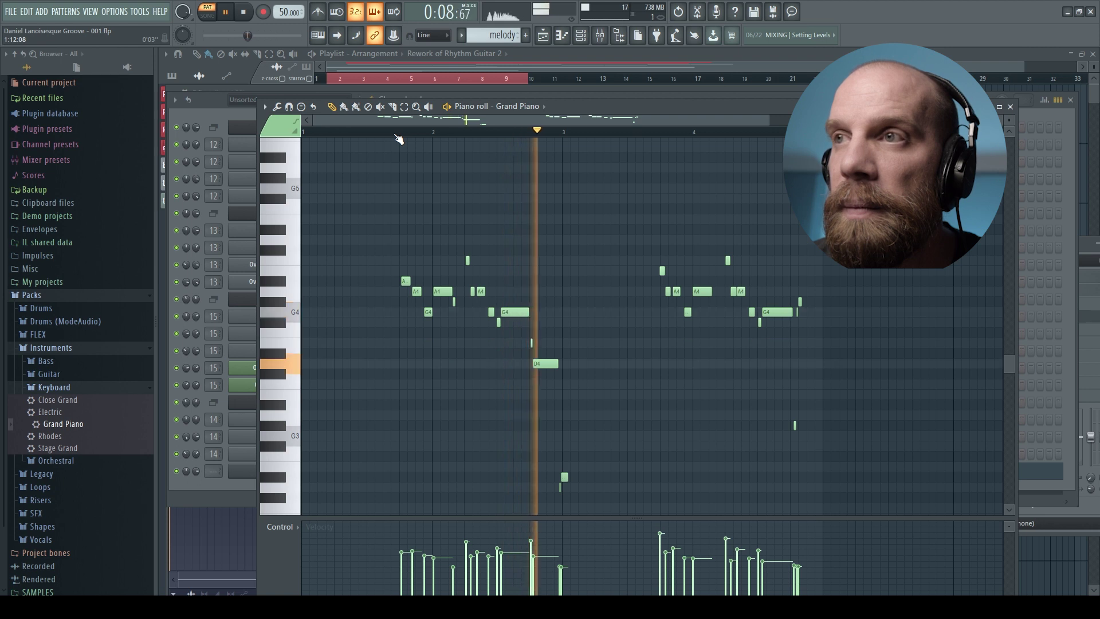
{"action": "left_click", "coordinate": [653, 134]}
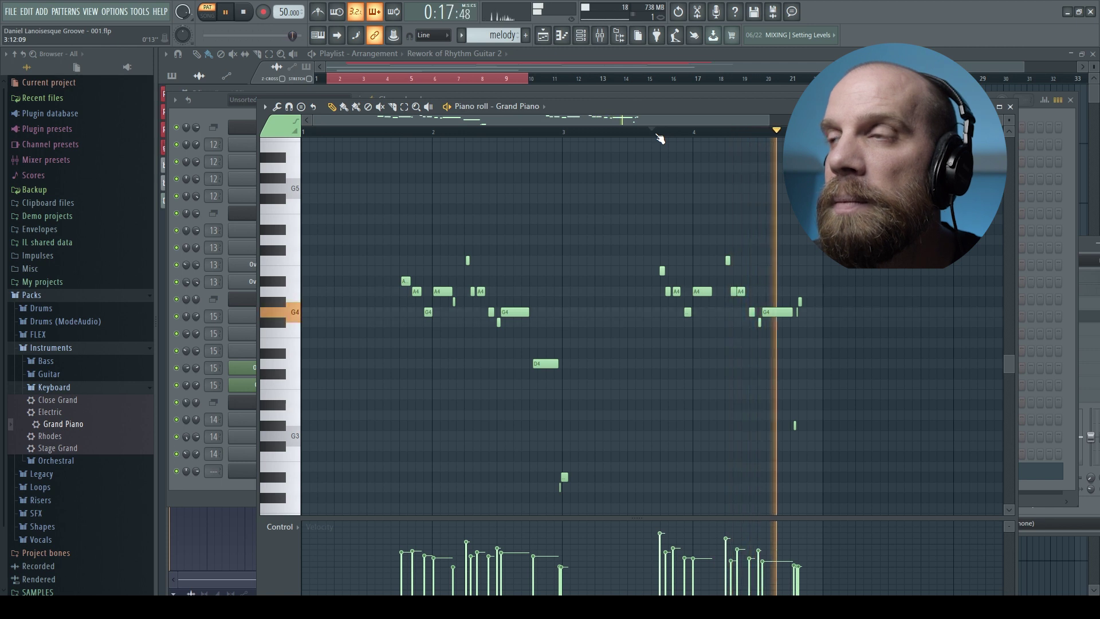
{"action": "key", "text": "space"}
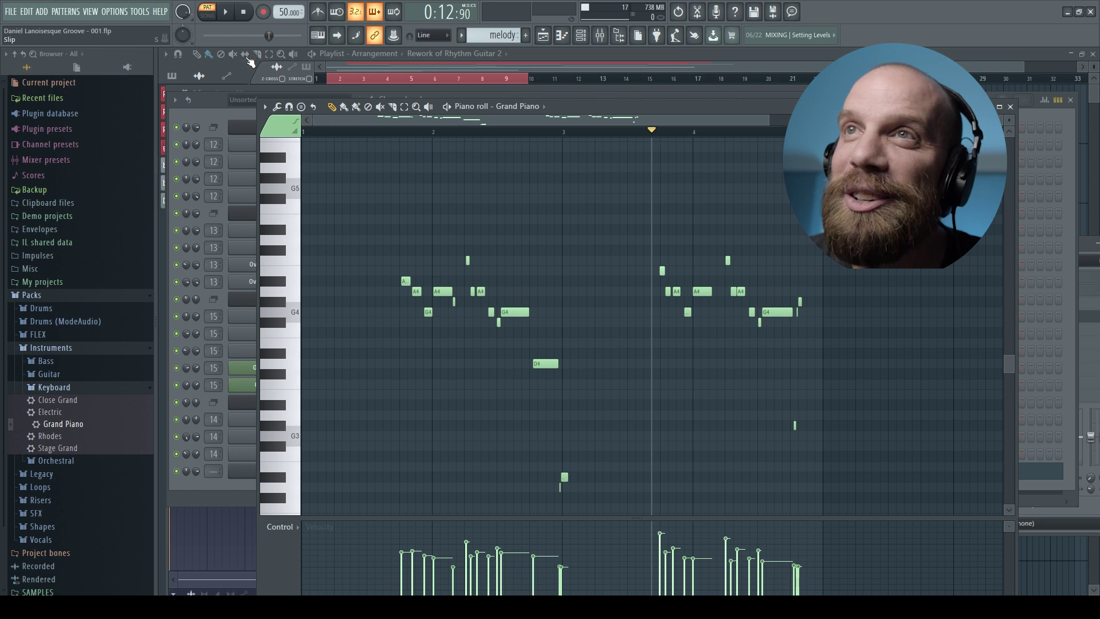
Step: Delete the stray short note near G3 and move the short A4 note slightly later
{"action": "right_click", "coordinate": [795, 425]}
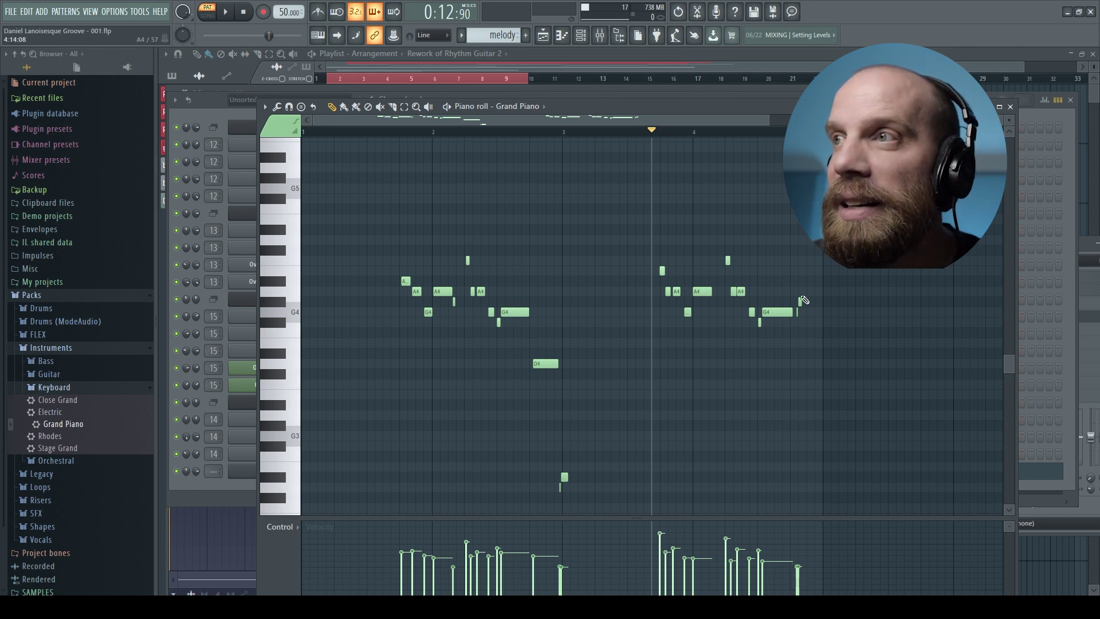
{"action": "left_click", "coordinate": [801, 291]}
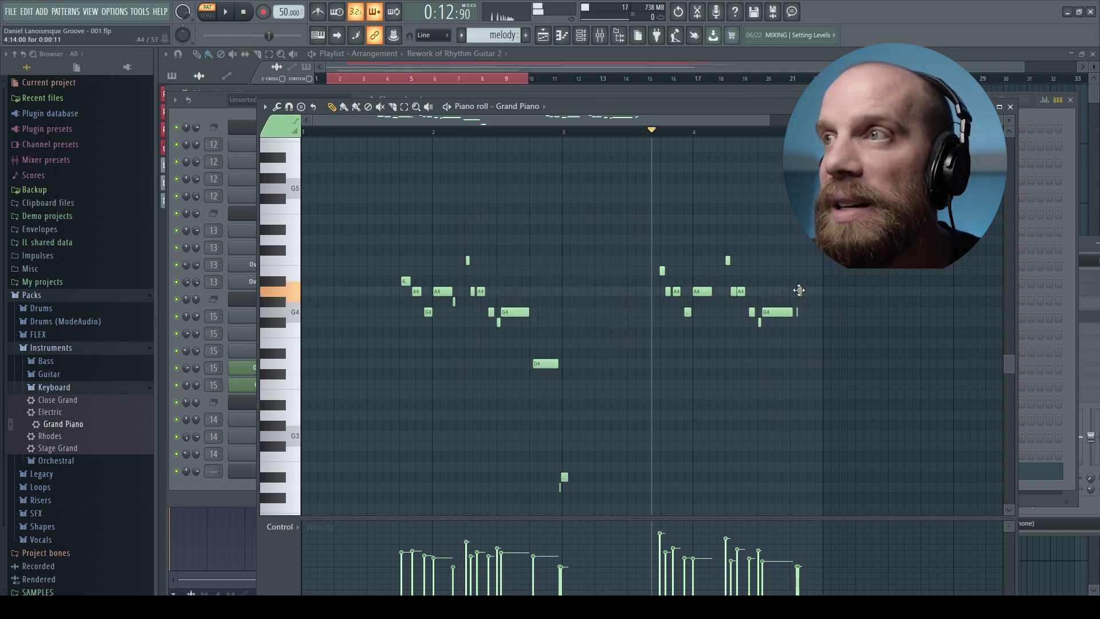
{"action": "left_click_drag", "start_coordinate": [801, 292], "coordinate": [814, 291]}
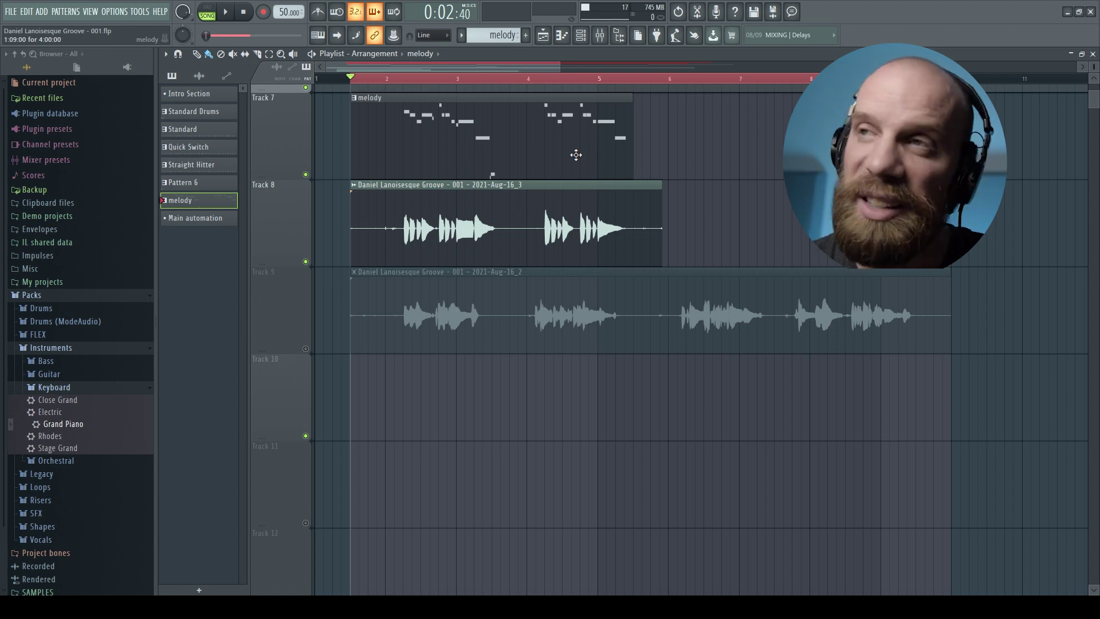
{"action": "left_click", "coordinate": [401, 83]}
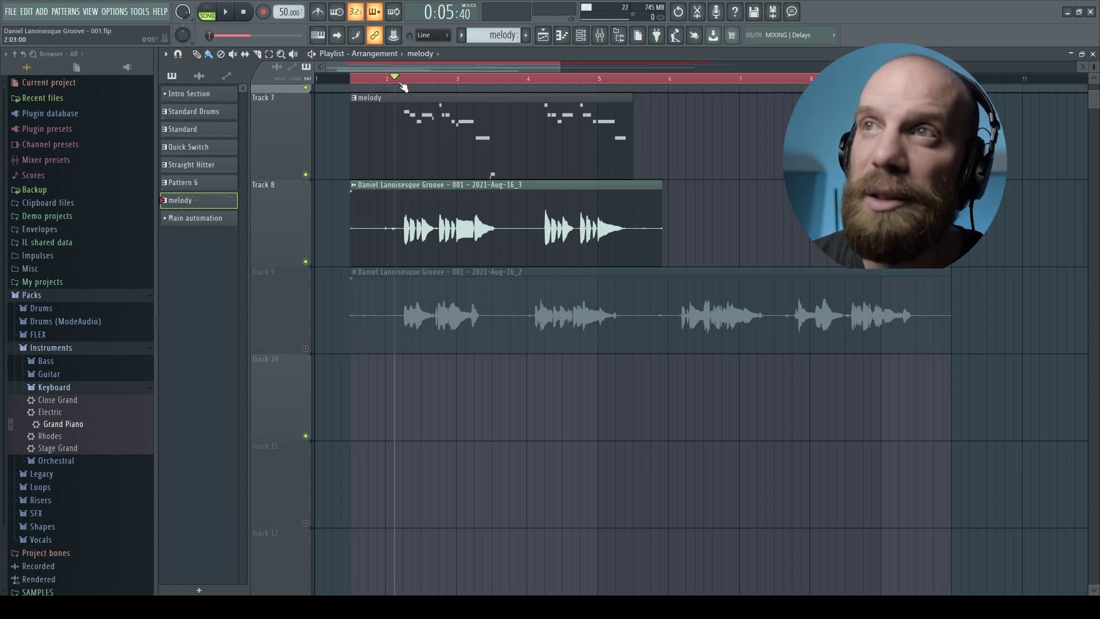
{"action": "key", "text": "space"}
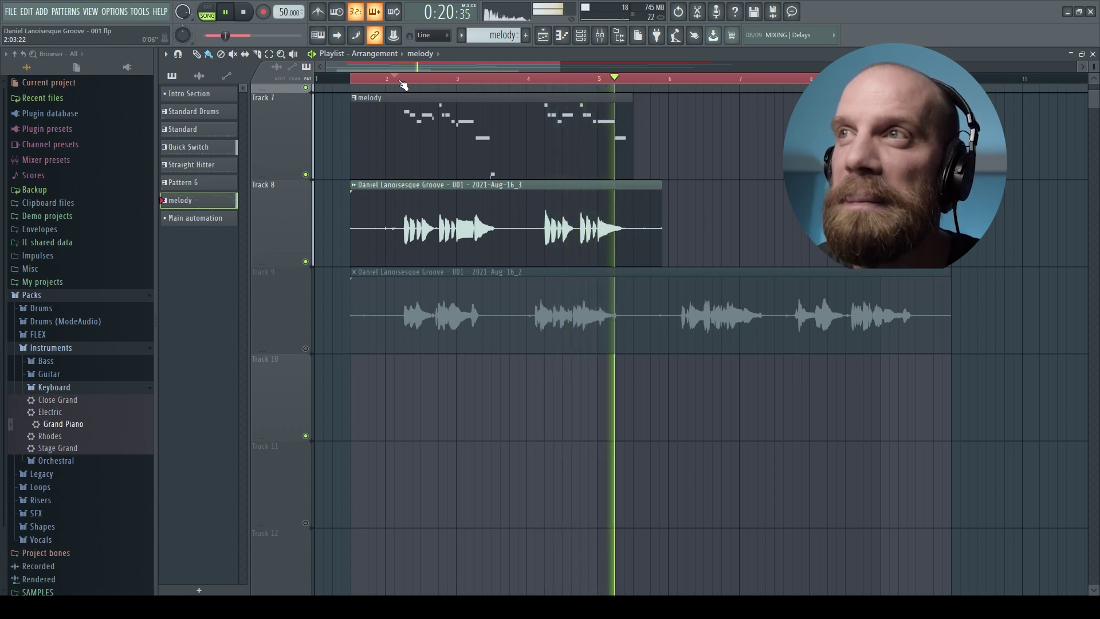
{"action": "key", "text": "space"}
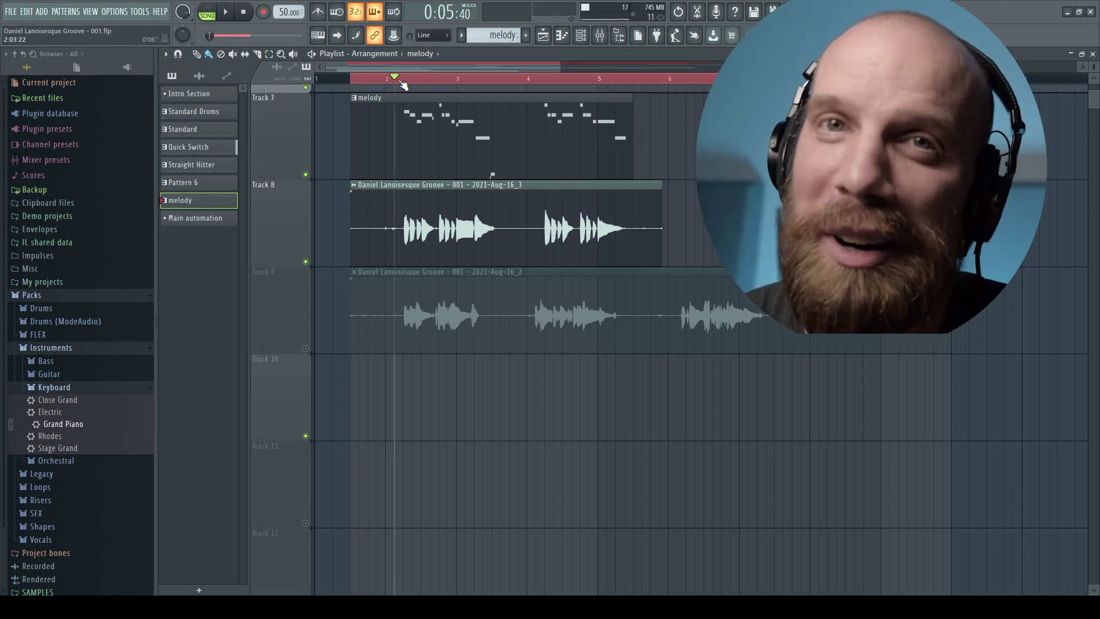